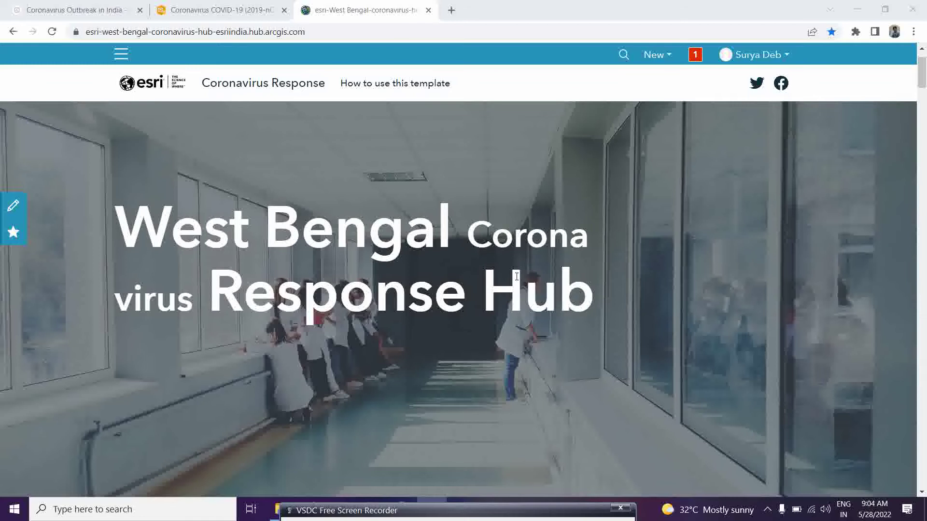
Review the West Bengal case totals and inspect the Kolkata point's details on the hub's dashboard map, closing its pop-up
{"action": "scroll", "coordinate": [516, 276], "scroll_direction": "down", "scroll_amount": 8}
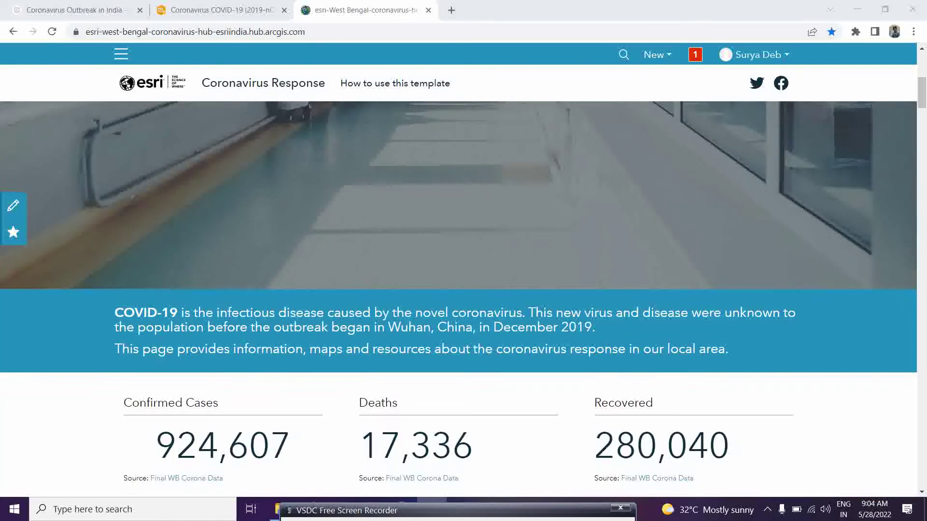
{"action": "scroll", "coordinate": [423, 303], "scroll_direction": "down", "scroll_amount": 3}
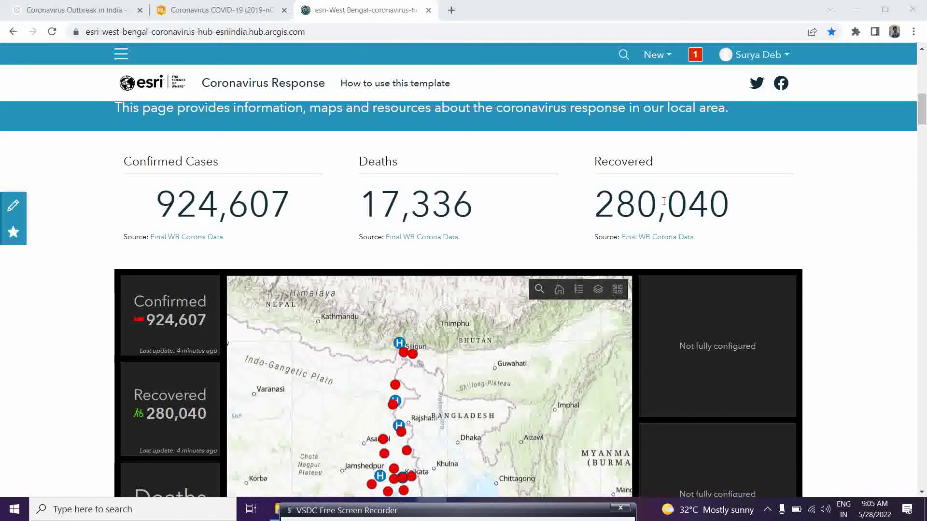
{"action": "scroll", "coordinate": [139, 208], "scroll_direction": "down", "scroll_amount": 3}
{"action": "left_click", "coordinate": [403, 362]}
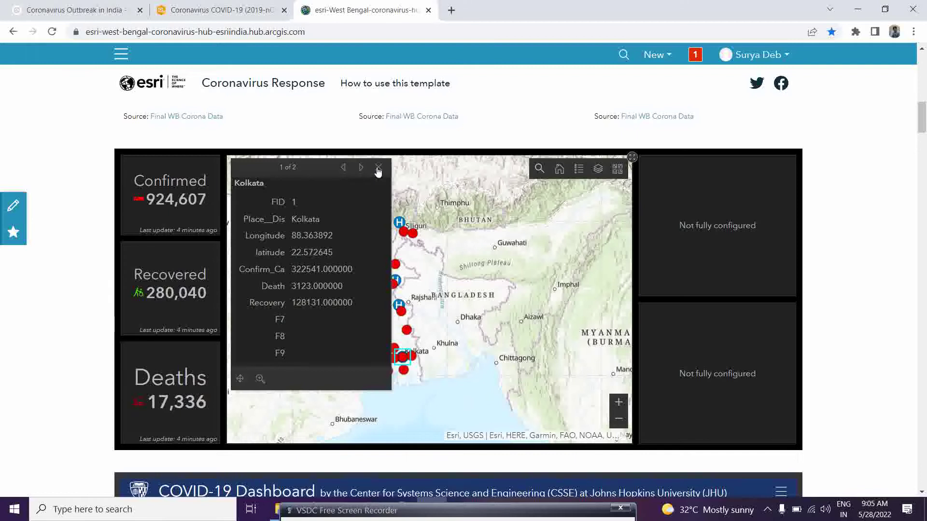
{"action": "left_click", "coordinate": [377, 171]}
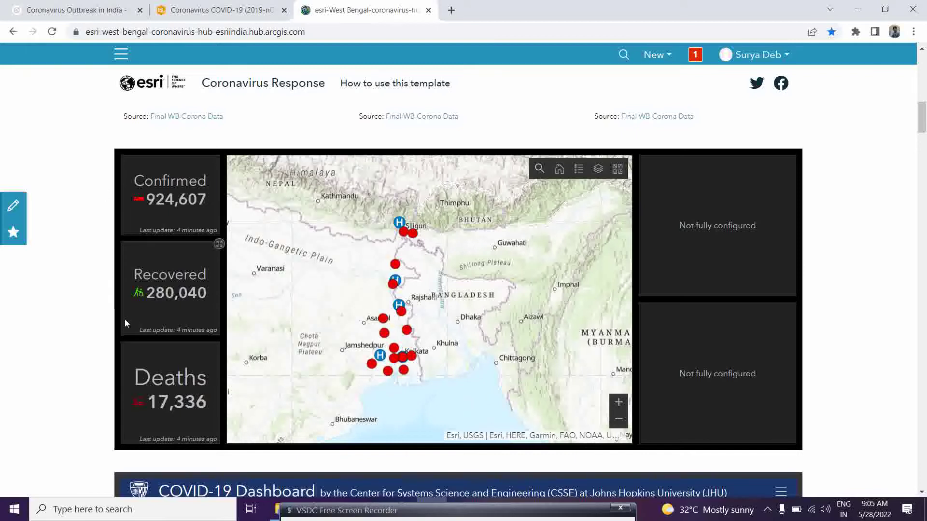
Examine the JHU COVID-19 Dashboard embedded in the hub page and compare it with the original dashboard
{"action": "scroll", "coordinate": [125, 319], "scroll_direction": "down", "scroll_amount": 5}
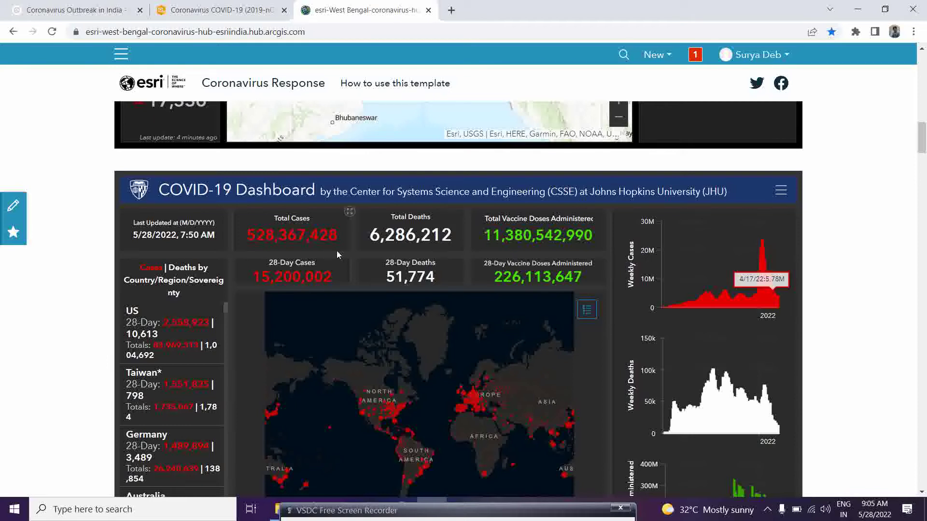
{"action": "left_click", "coordinate": [226, 13]}
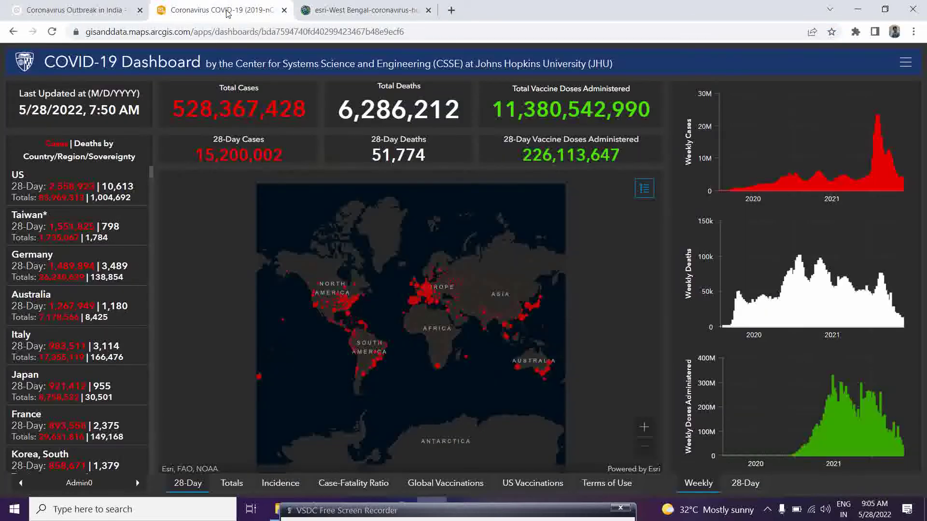
{"action": "left_click", "coordinate": [329, 10]}
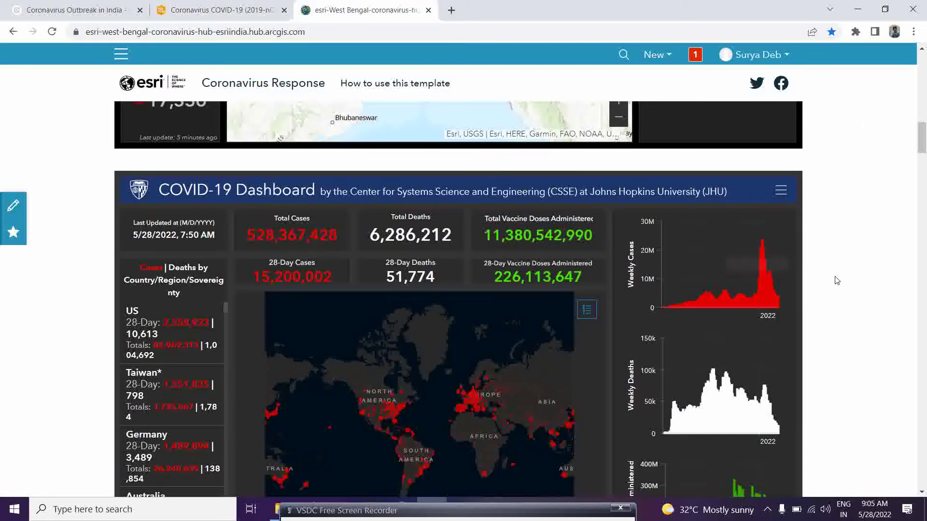
{"action": "scroll", "coordinate": [820, 284], "scroll_direction": "down", "scroll_amount": 6}
{"action": "scroll", "coordinate": [837, 281], "scroll_direction": "up", "scroll_amount": 1}
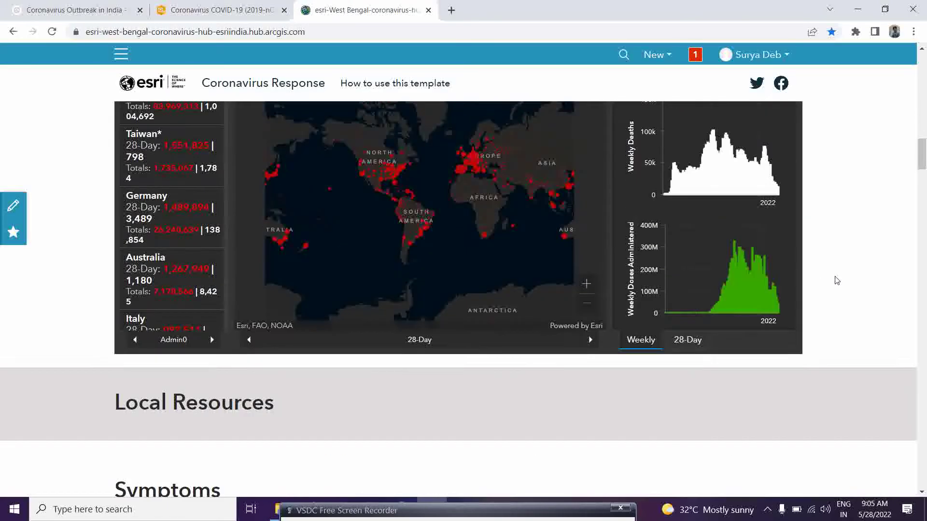
{"action": "scroll", "coordinate": [837, 281], "scroll_direction": "up", "scroll_amount": 10}
{"action": "scroll", "coordinate": [837, 280], "scroll_direction": "down", "scroll_amount": 5}
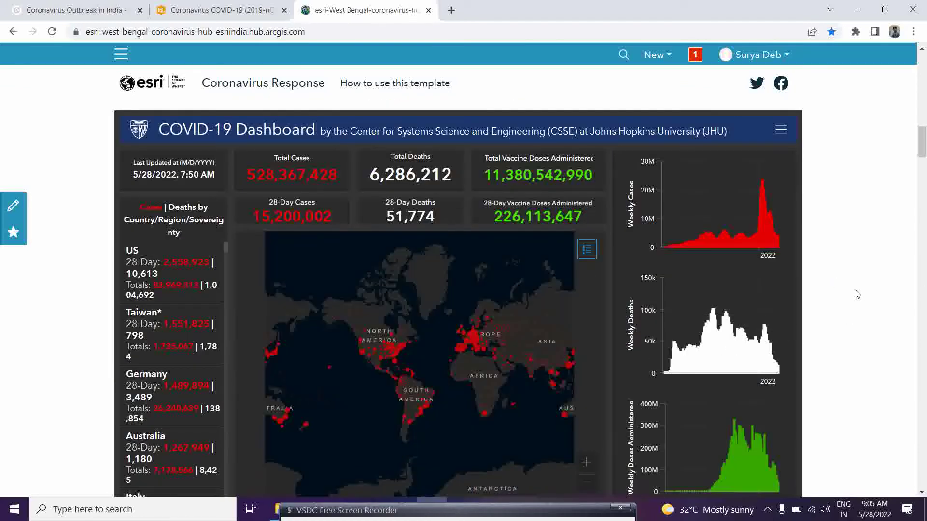
Read through the hub's local resources, symptoms, prevention advice, additional resources, national and global resources, and coronavirus FAQ sections
{"action": "scroll", "coordinate": [855, 293], "scroll_direction": "down", "scroll_amount": 6}
{"action": "scroll", "coordinate": [276, 345], "scroll_direction": "down", "scroll_amount": 3}
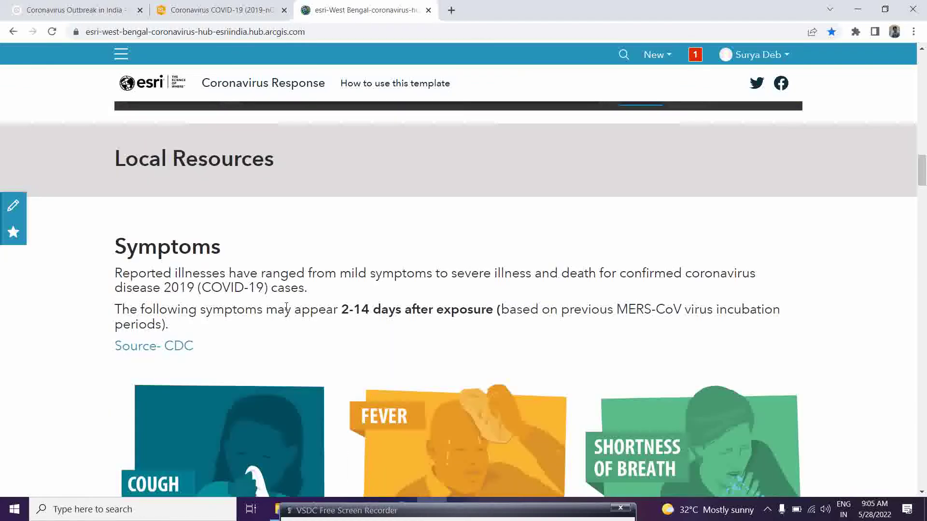
{"action": "scroll", "coordinate": [450, 324], "scroll_direction": "down", "scroll_amount": 2}
{"action": "scroll", "coordinate": [450, 322], "scroll_direction": "down", "scroll_amount": 5}
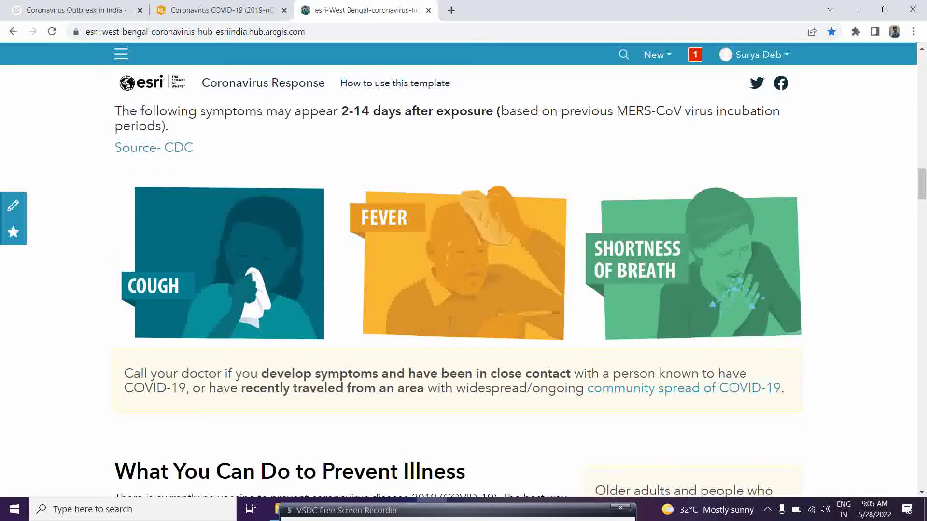
{"action": "scroll", "coordinate": [352, 351], "scroll_direction": "down", "scroll_amount": 9}
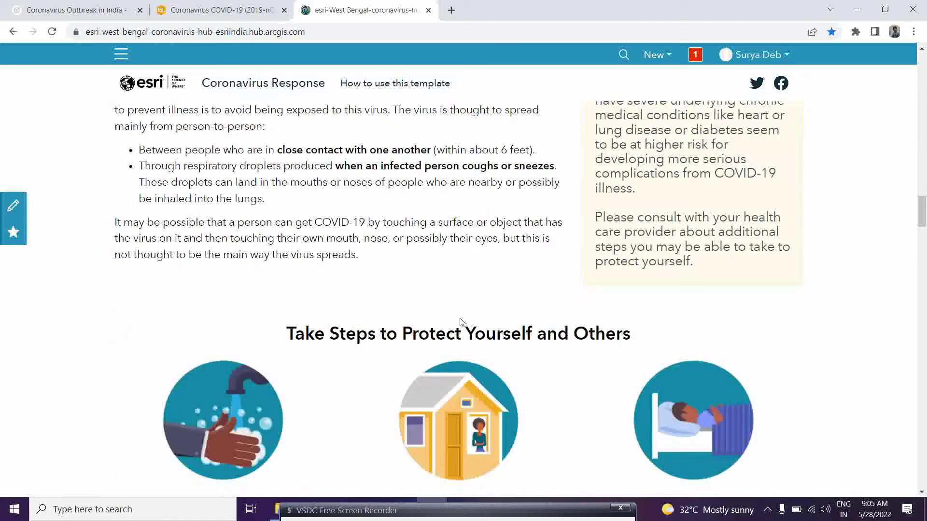
{"action": "scroll", "coordinate": [476, 268], "scroll_direction": "down", "scroll_amount": 15}
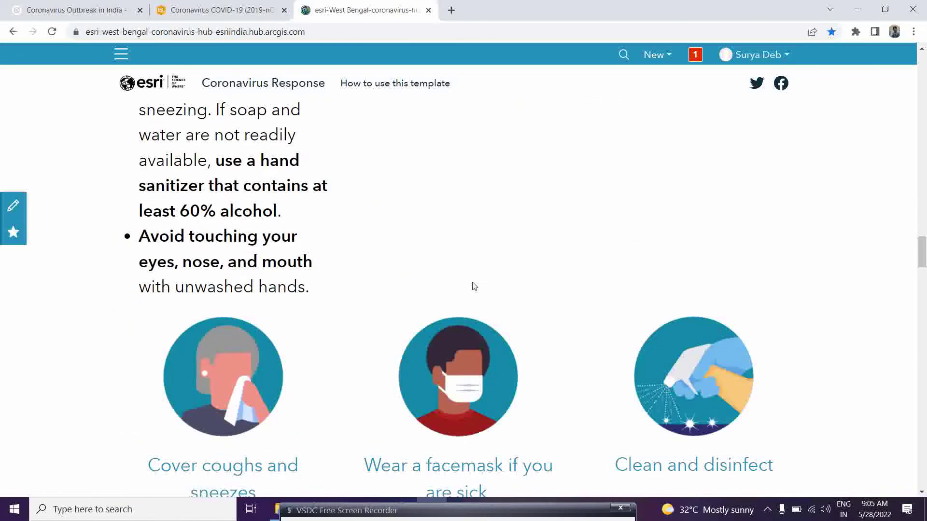
{"action": "scroll", "coordinate": [473, 285], "scroll_direction": "down", "scroll_amount": 12}
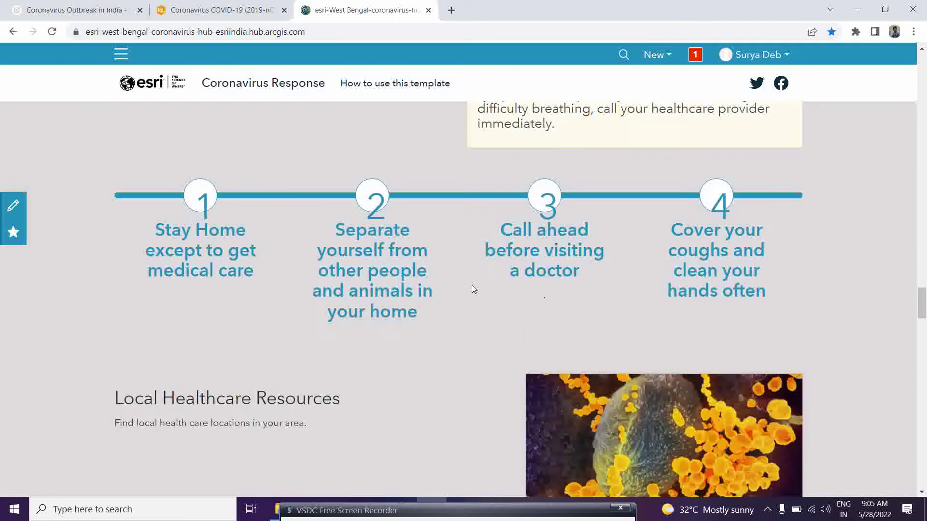
{"action": "scroll", "coordinate": [475, 289], "scroll_direction": "down", "scroll_amount": 2}
{"action": "scroll", "coordinate": [474, 289], "scroll_direction": "down", "scroll_amount": 3}
{"action": "scroll", "coordinate": [474, 289], "scroll_direction": "down", "scroll_amount": 10}
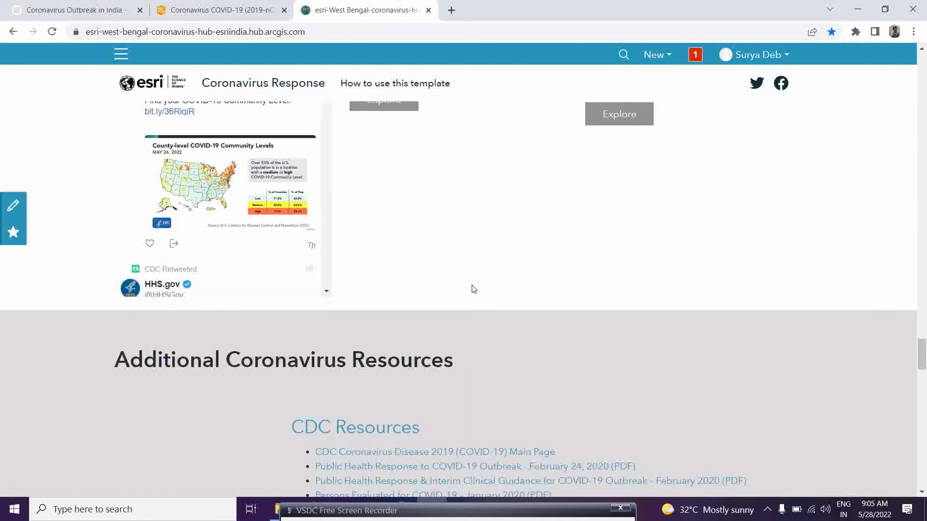
{"action": "scroll", "coordinate": [474, 289], "scroll_direction": "down", "scroll_amount": 7}
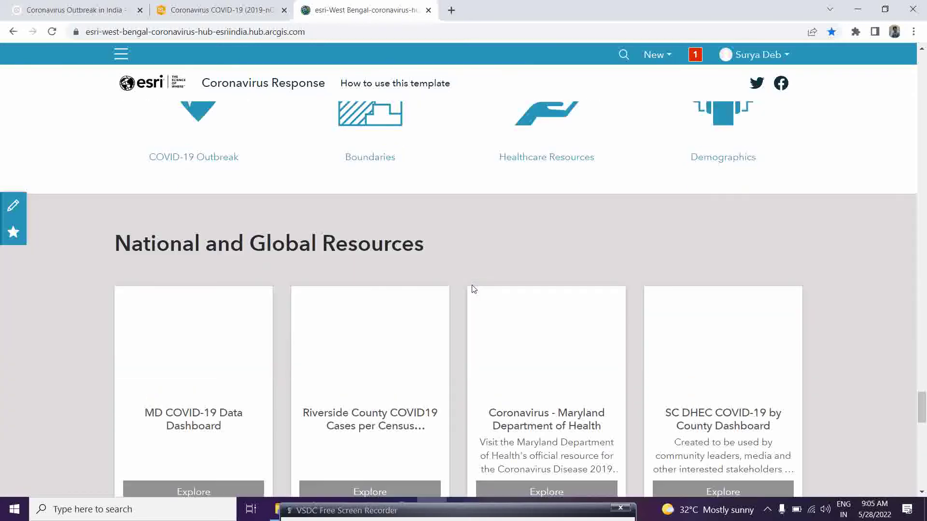
{"action": "scroll", "coordinate": [472, 285], "scroll_direction": "down", "scroll_amount": 6}
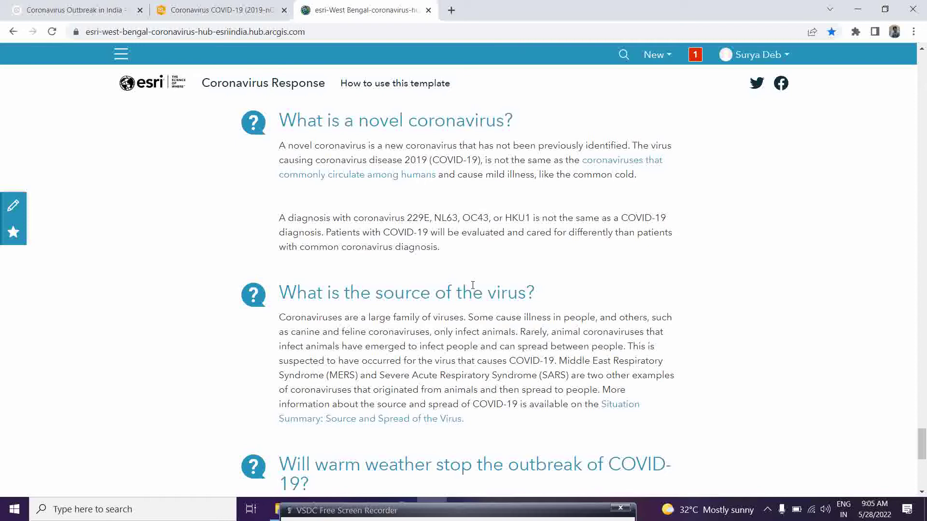
Return to the confirmed, deaths and recovered totals above the West Bengal map on the hub page
{"action": "scroll", "coordinate": [473, 285], "scroll_direction": "up", "scroll_amount": 14}
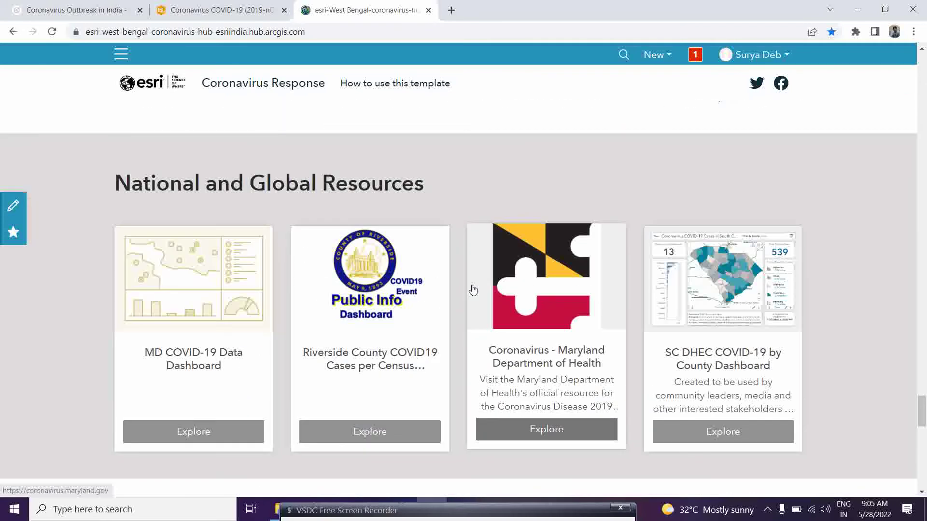
{"action": "scroll", "coordinate": [473, 285], "scroll_direction": "up", "scroll_amount": 12}
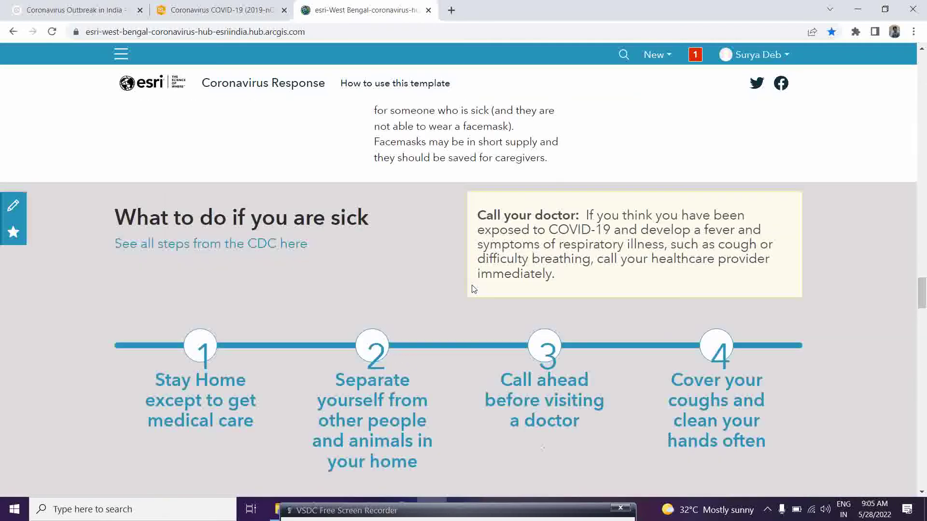
{"action": "scroll", "coordinate": [473, 286], "scroll_direction": "up", "scroll_amount": 18}
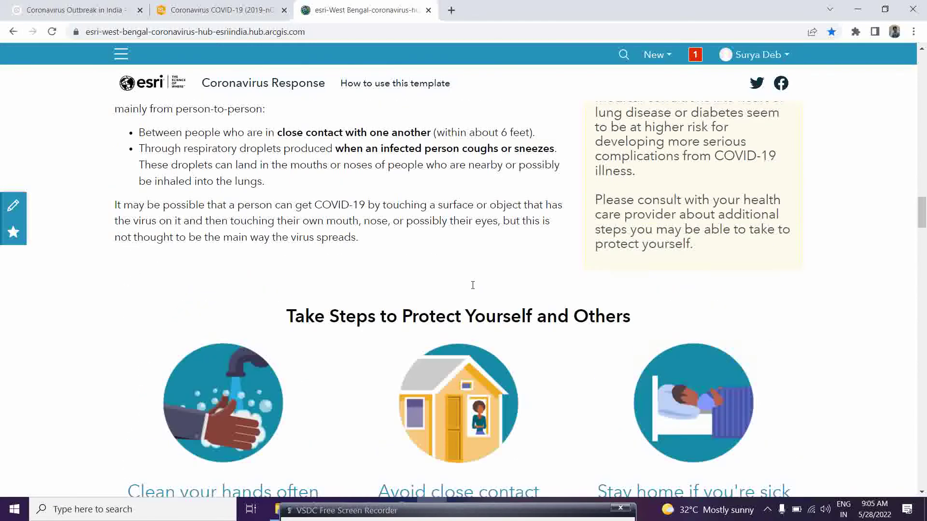
{"action": "scroll", "coordinate": [474, 288], "scroll_direction": "up", "scroll_amount": 15}
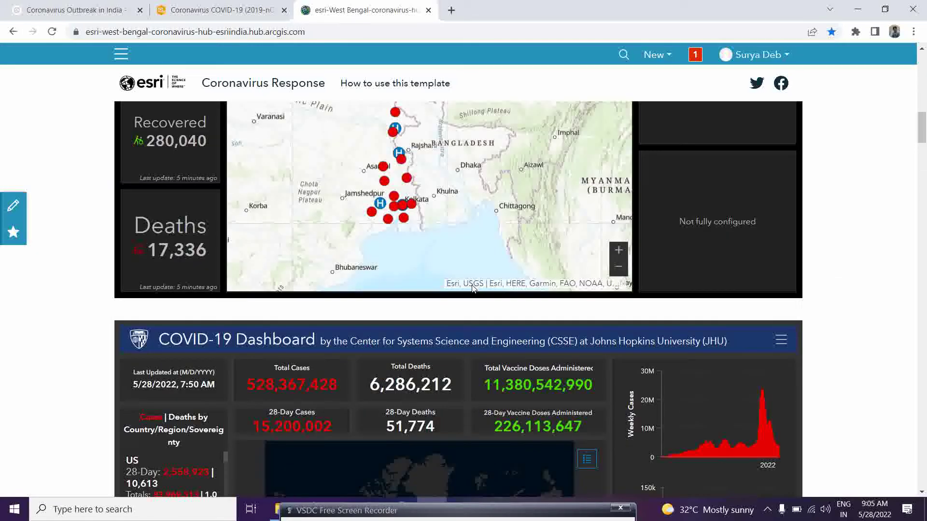
{"action": "scroll", "coordinate": [474, 289], "scroll_direction": "up", "scroll_amount": 1}
{"action": "scroll", "coordinate": [473, 289], "scroll_direction": "down", "scroll_amount": 2}
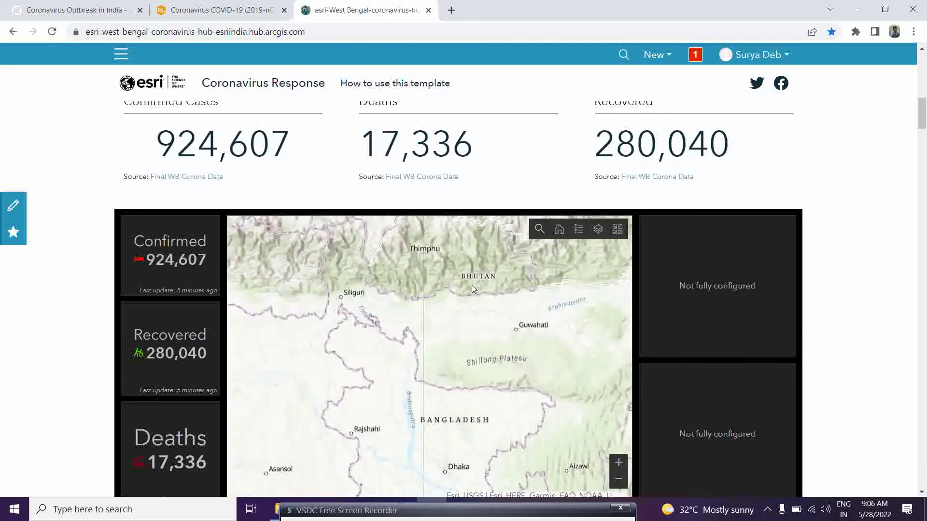
{"action": "scroll", "coordinate": [473, 289], "scroll_direction": "up", "scroll_amount": 1}
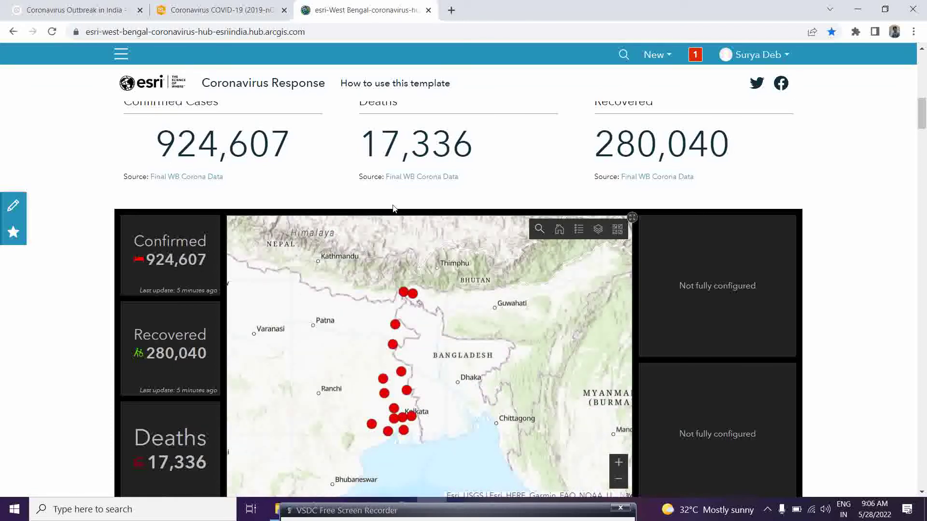
{"action": "scroll", "coordinate": [849, 206], "scroll_direction": "up", "scroll_amount": 3}
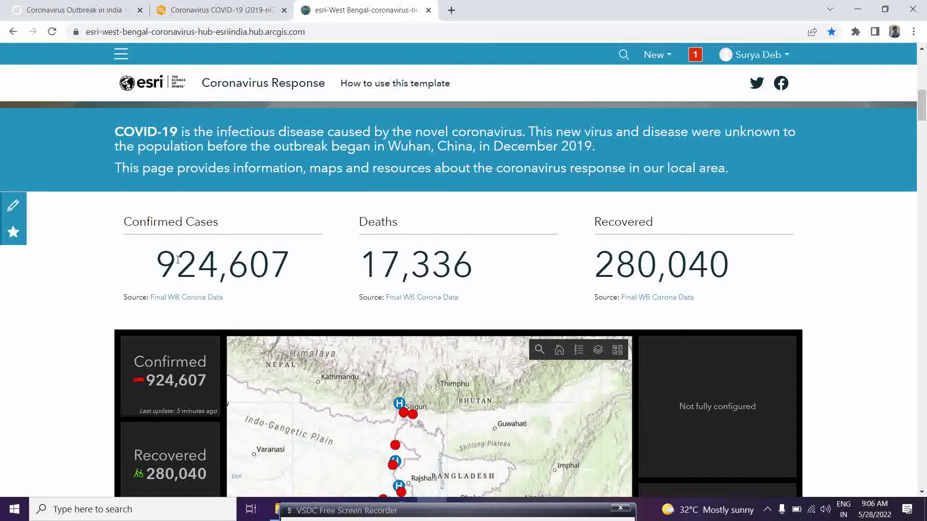
Examine the West Bengal district table of confirmed, active, recovered and deceased cases on covid19india.org
{"action": "left_click", "coordinate": [80, 12]}
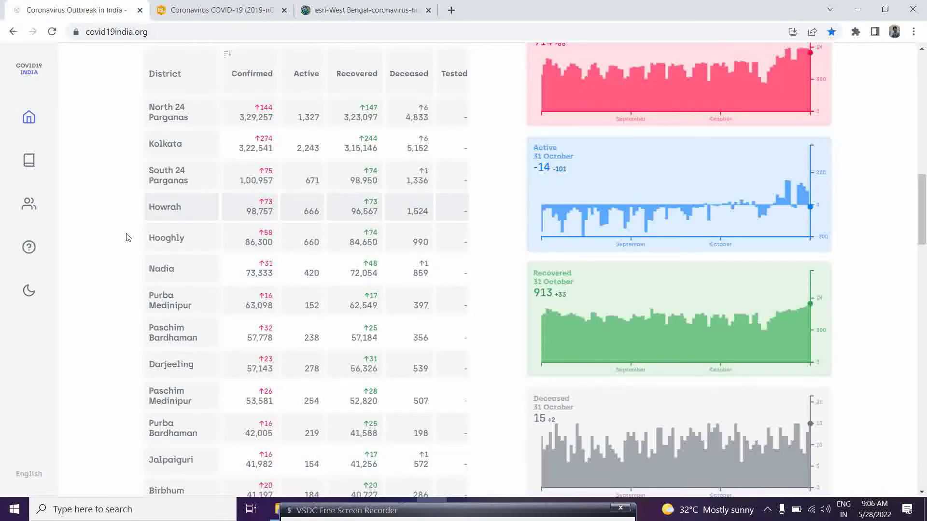
{"action": "scroll", "coordinate": [89, 247], "scroll_direction": "up", "scroll_amount": 3}
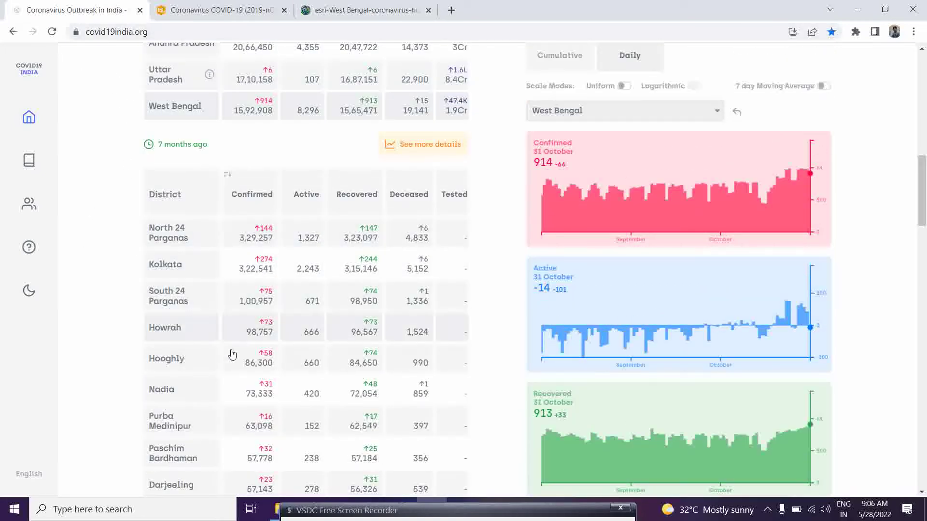
{"action": "scroll", "coordinate": [110, 282], "scroll_direction": "down", "scroll_amount": 1}
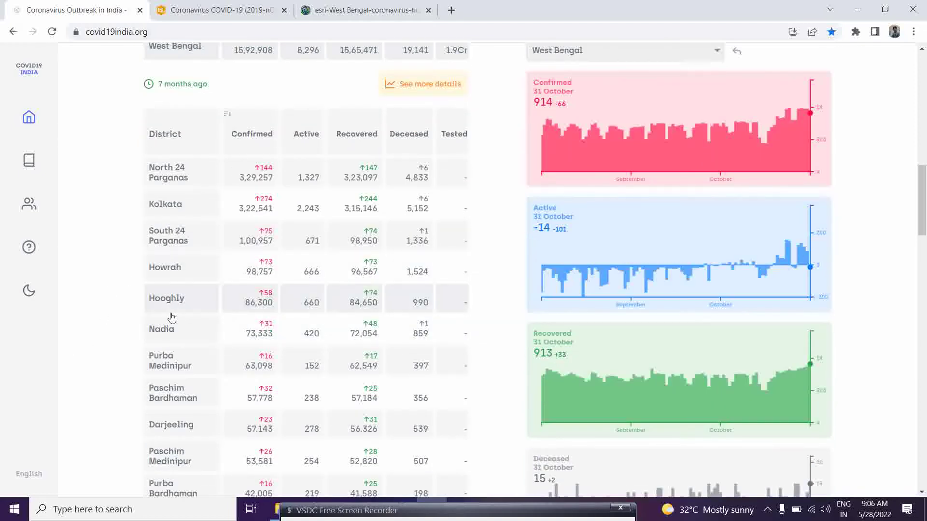
Open the Corona virus data workbook in Excel from the Corona virus data folder on drive E
{"action": "left_click_drag", "start_coordinate": [417, 512], "coordinate": [532, 511]}
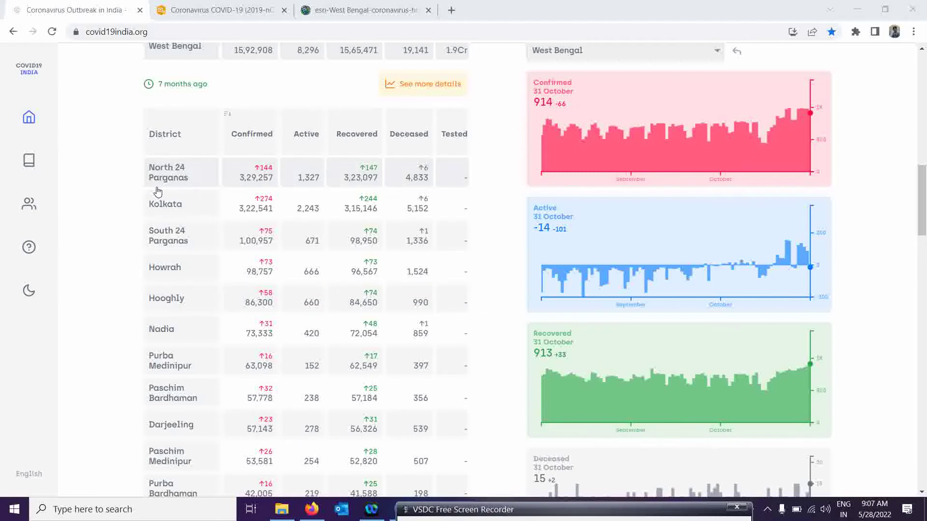
{"action": "left_click", "coordinate": [282, 512]}
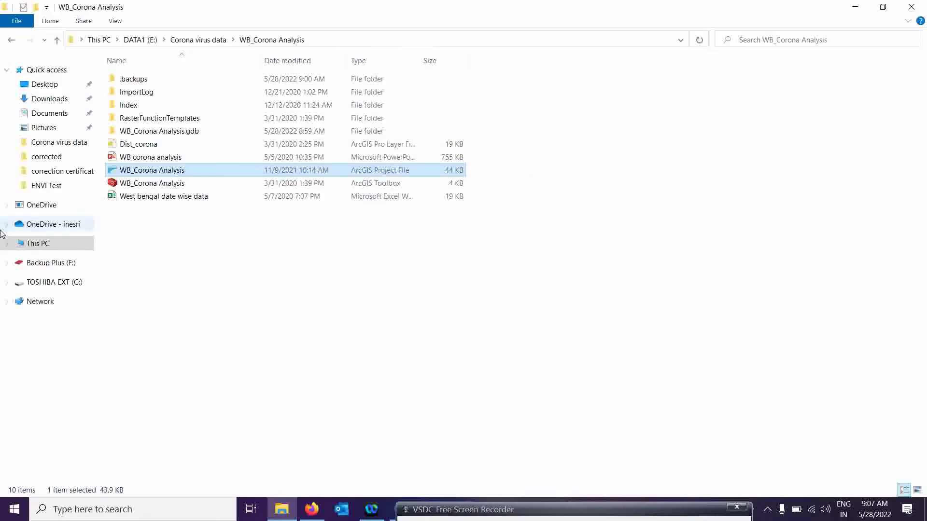
{"action": "left_click", "coordinate": [207, 40]}
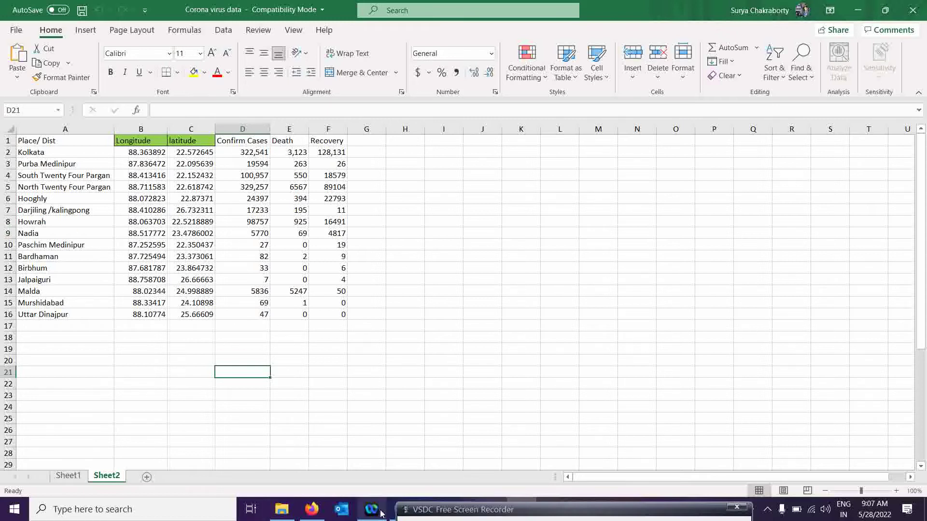
Compare the confirmed cases in Chrome's covid19india.org district table with the Corona virus data workbook, switching back to Excel
{"action": "mouse_move", "coordinate": [312, 510]}
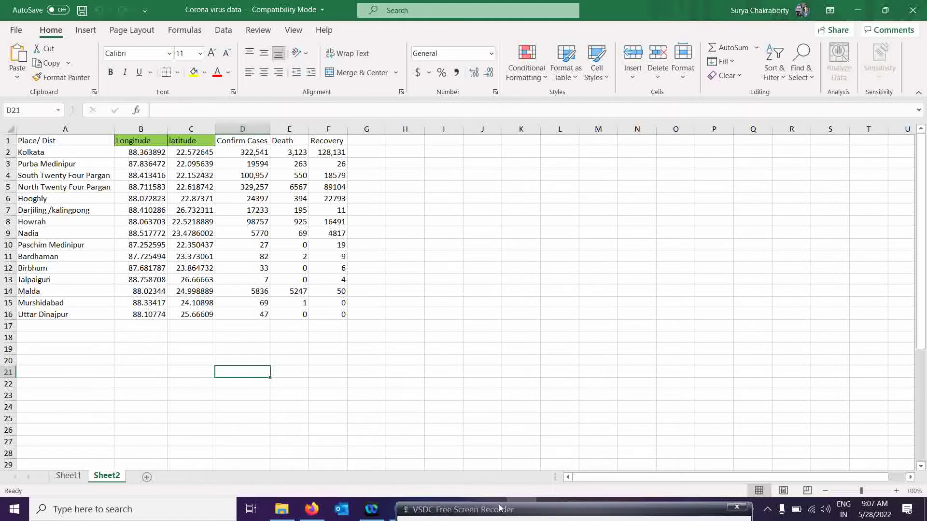
{"action": "left_click_drag", "start_coordinate": [499, 515], "coordinate": [559, 513]}
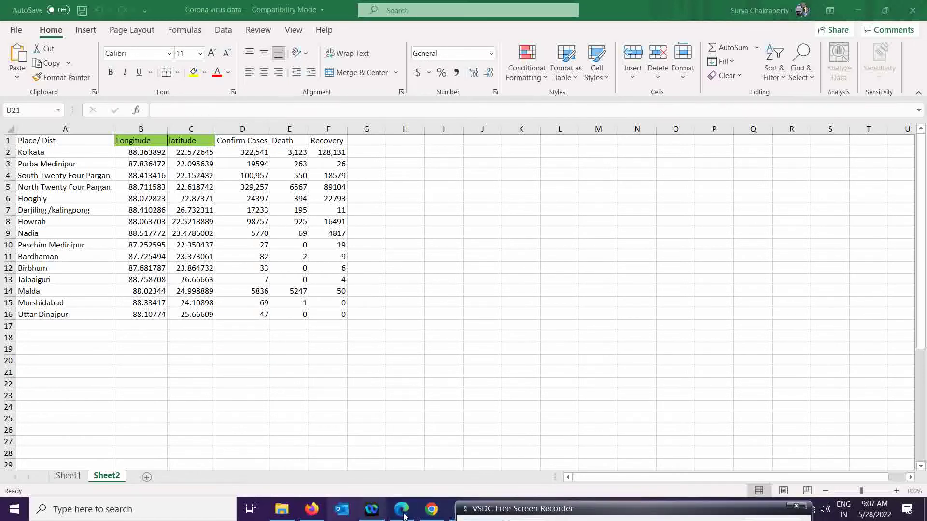
{"action": "left_click", "coordinate": [429, 511]}
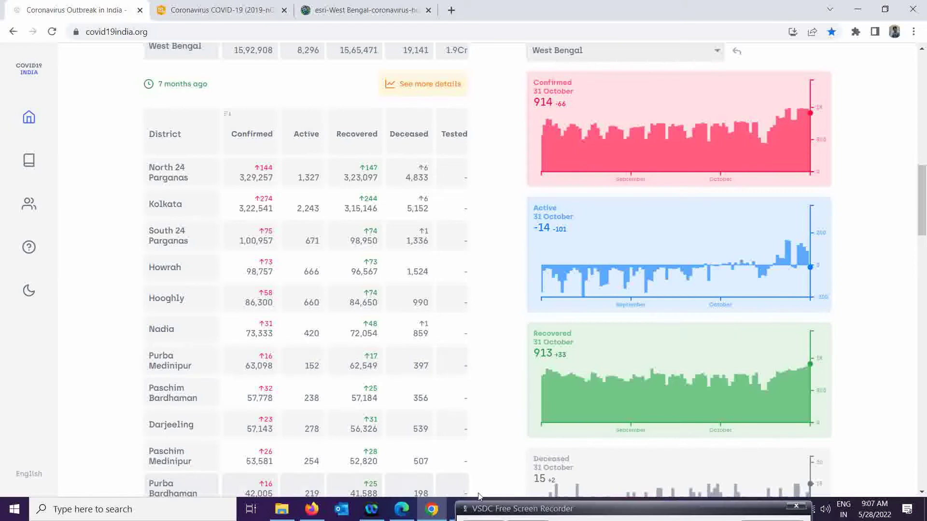
{"action": "left_click_drag", "start_coordinate": [511, 512], "coordinate": [597, 513]}
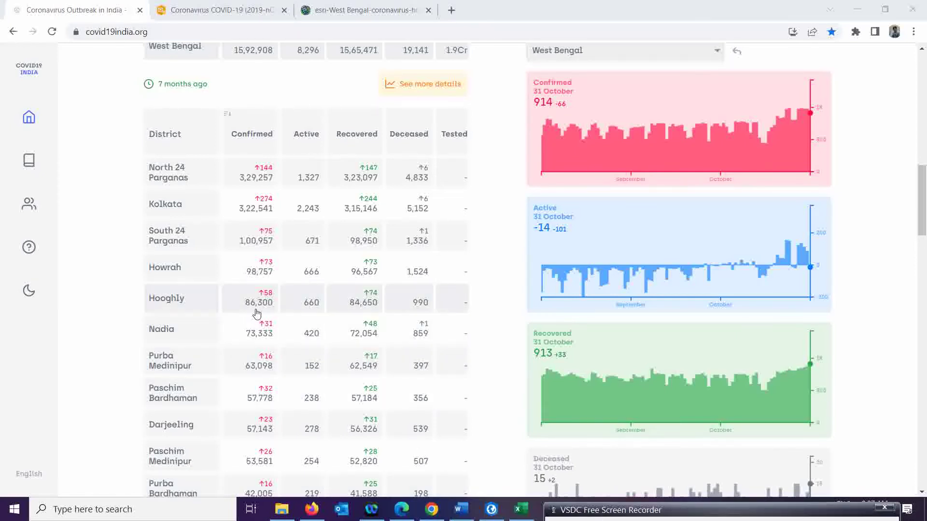
{"action": "left_click", "coordinate": [522, 510]}
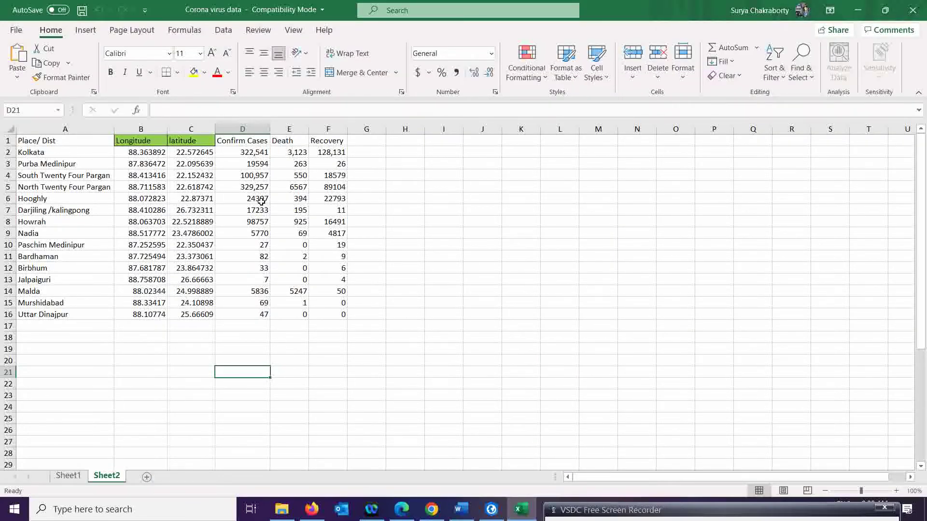
Set Hooghly's confirmed cases in the Excel workbook to 86300, checking the figure against covid19india.org in Chrome
{"action": "left_click", "coordinate": [432, 509]}
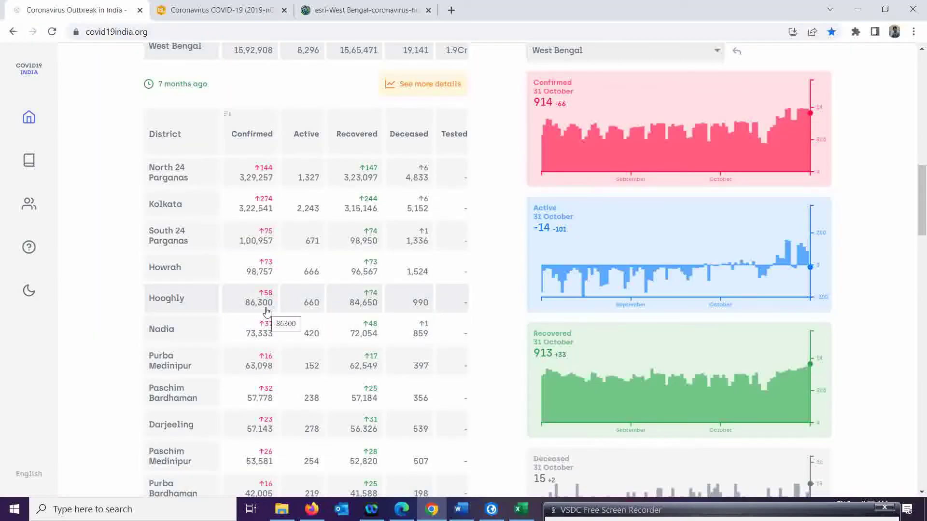
{"action": "key", "text": "alt+Tab"}
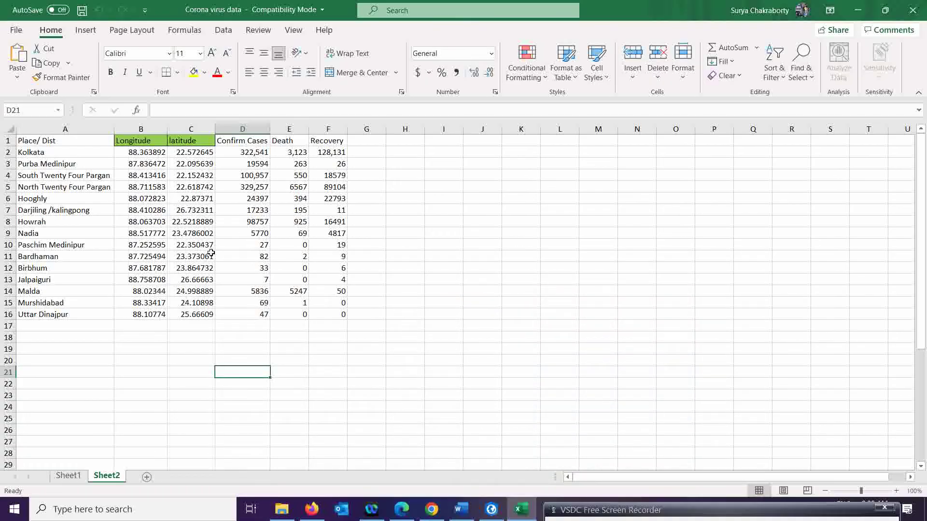
{"action": "left_click", "coordinate": [252, 200]}
{"action": "type", "text": "86"}
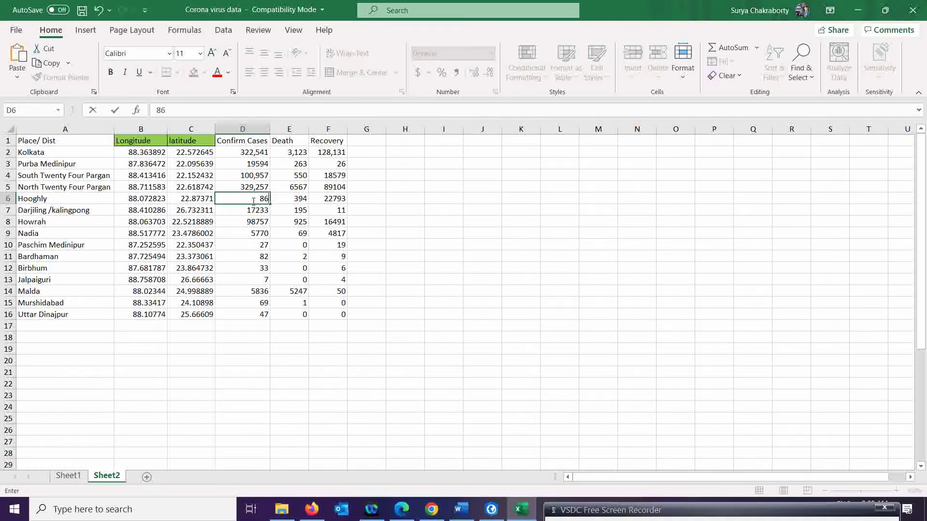
{"action": "type", "text": "300"}
{"action": "left_click", "coordinate": [433, 513]}
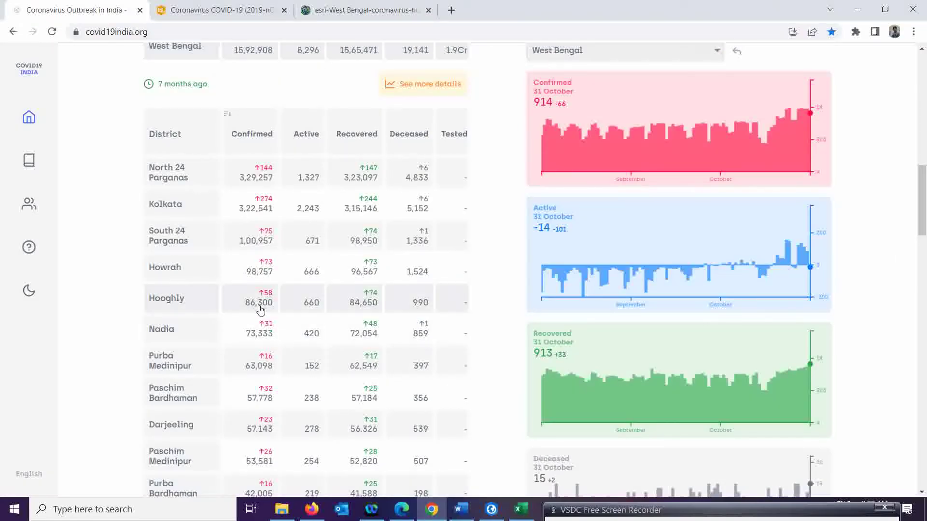
{"action": "left_click", "coordinate": [432, 511]}
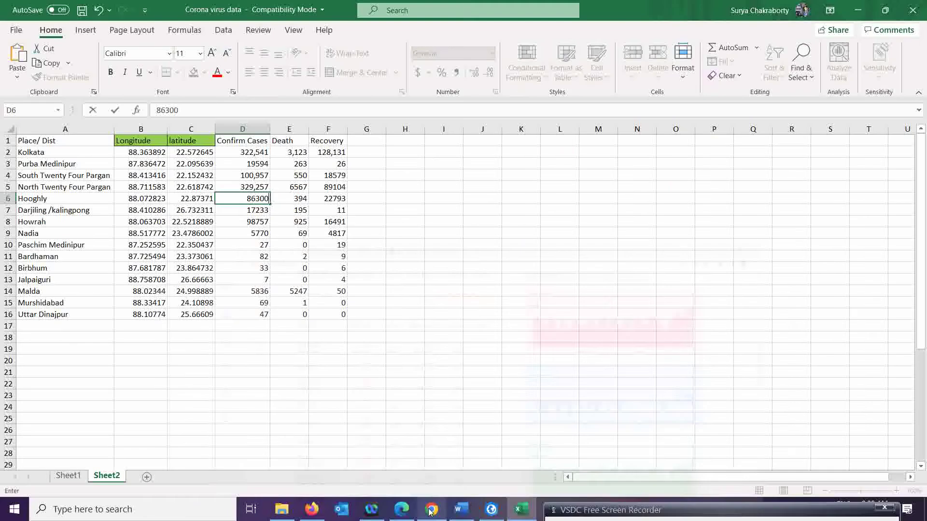
{"action": "left_click", "coordinate": [255, 329]}
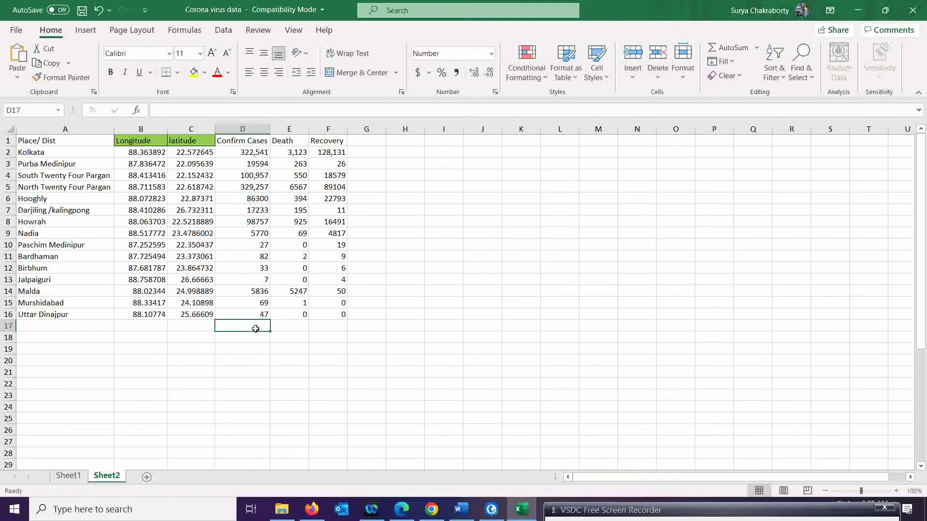
Sum the confirmed cases in D2:D16 into cell D17 and compare the total with the hub page's confirmed cases in Chrome, returning to Excel
{"action": "left_click", "coordinate": [713, 48]}
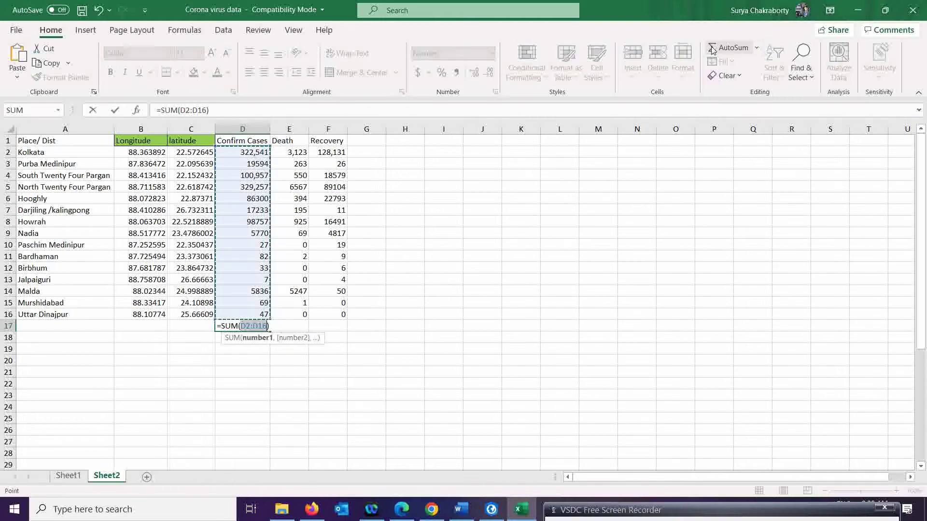
{"action": "key", "text": "Return"}
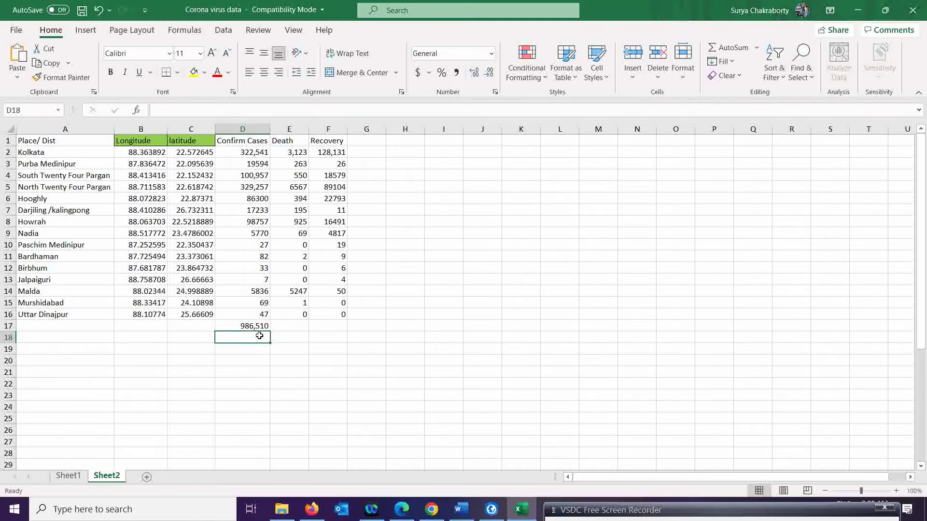
{"action": "left_click", "coordinate": [431, 509]}
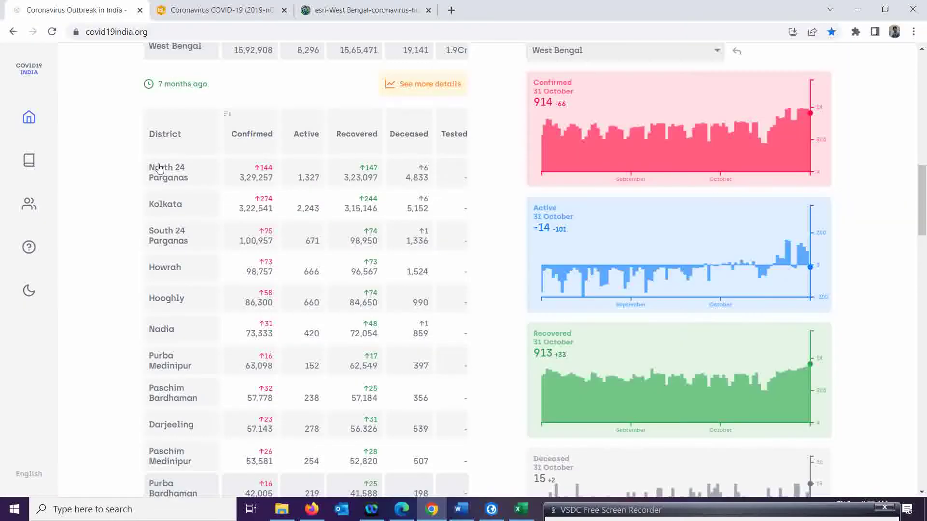
{"action": "left_click", "coordinate": [319, 15]}
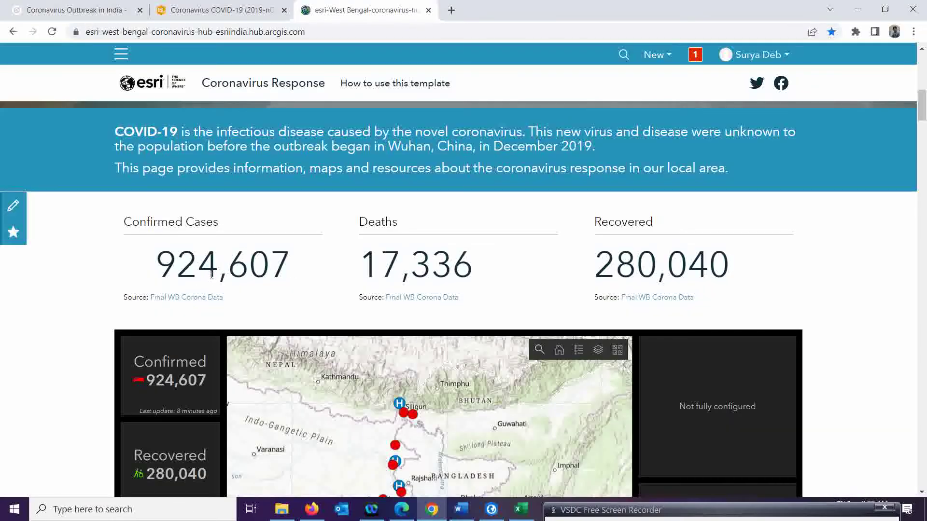
{"action": "key", "text": "alt+Tab"}
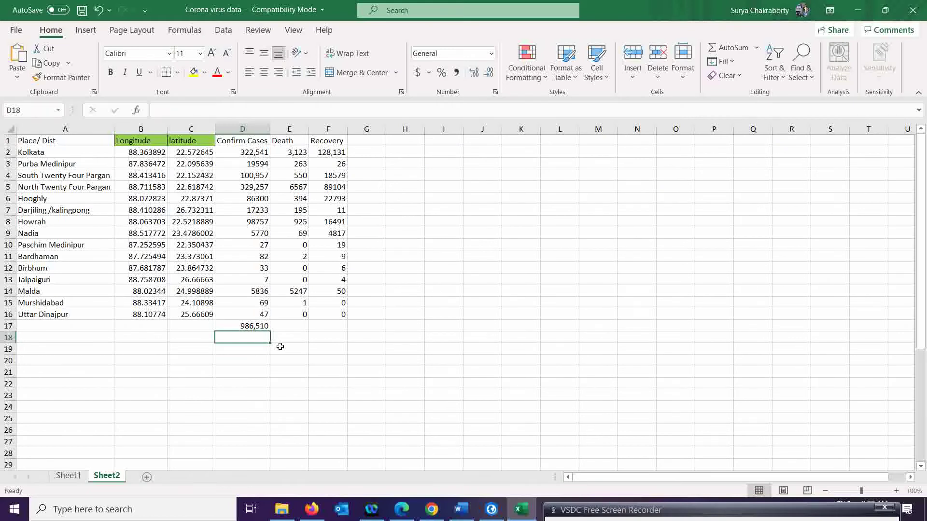
Delete the confirmed cases total from cell D17 below the district list
{"action": "left_click", "coordinate": [302, 346]}
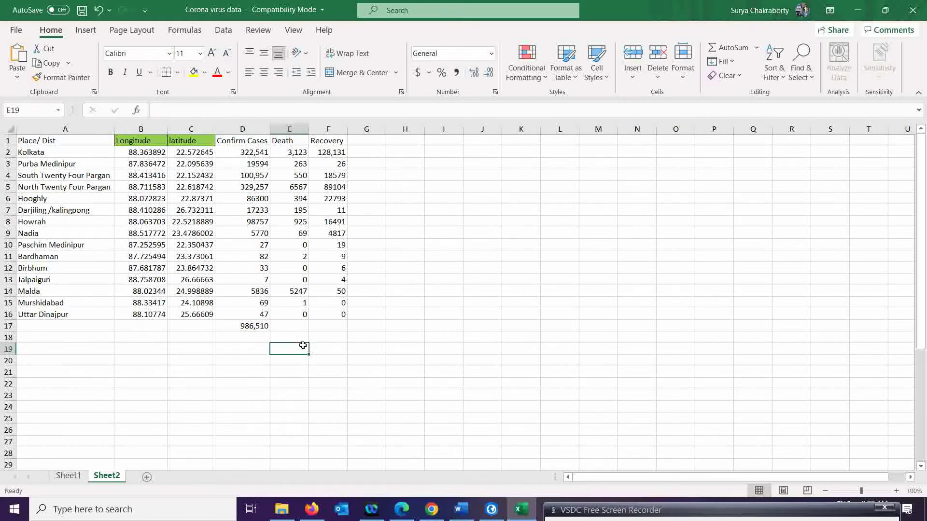
{"action": "left_click", "coordinate": [258, 328]}
{"action": "key", "text": "Delete"}
{"action": "left_click", "coordinate": [301, 361]}
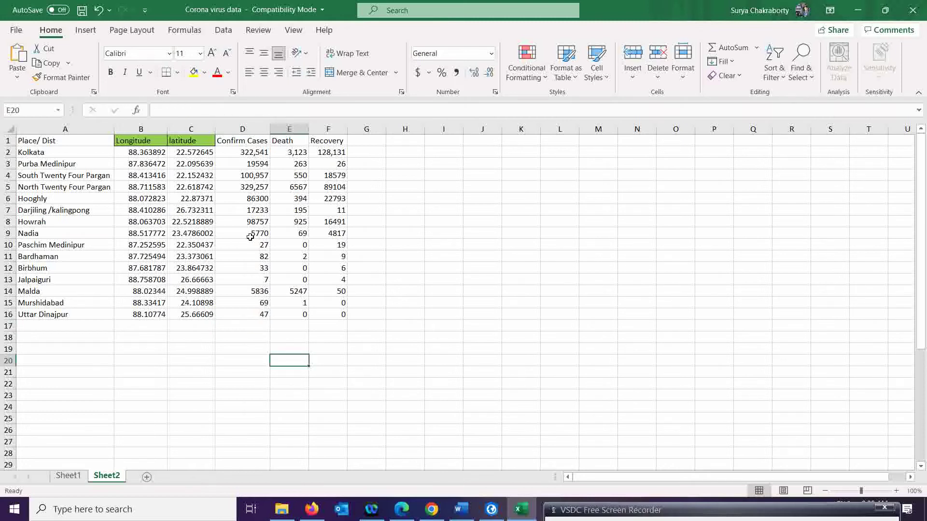
Save the Corona virus data workbook in its current Excel 97-2003 format, accepting the compatibility check
{"action": "left_click", "coordinate": [81, 11]}
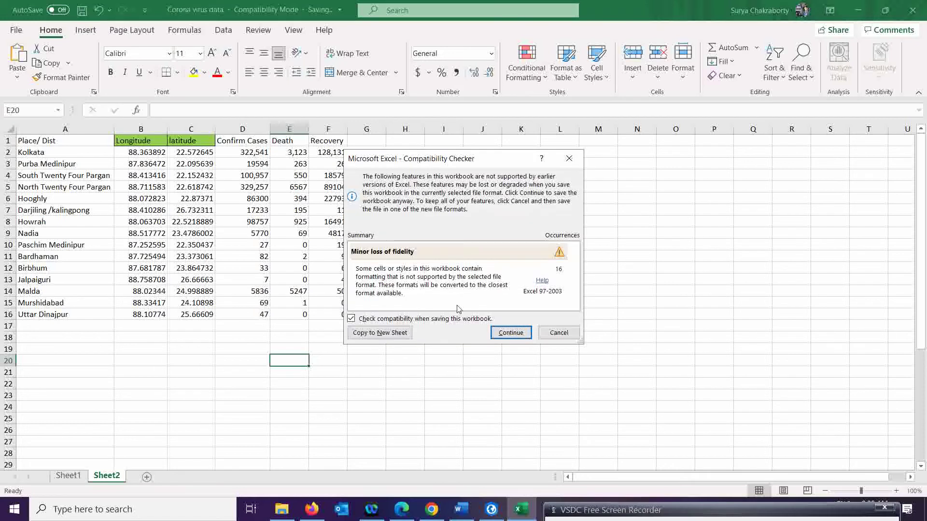
{"action": "left_click", "coordinate": [510, 333]}
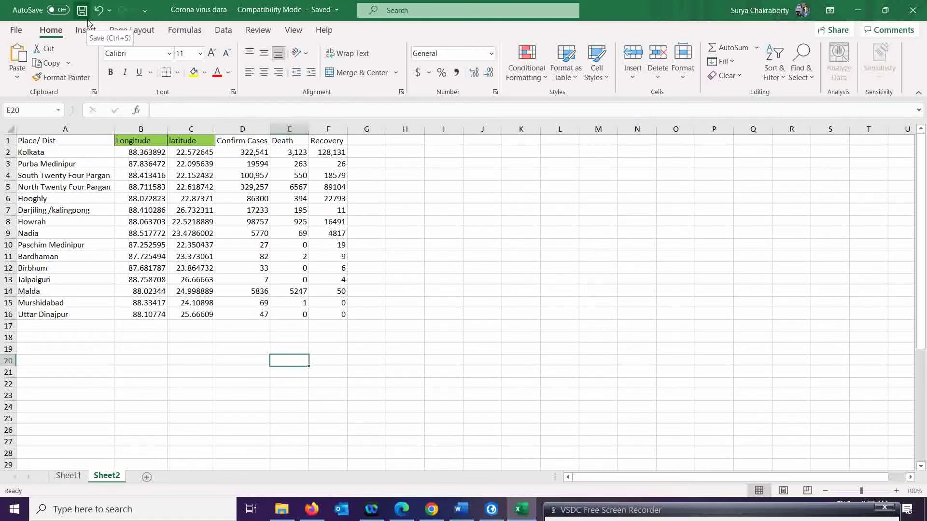
{"action": "left_click", "coordinate": [17, 31]}
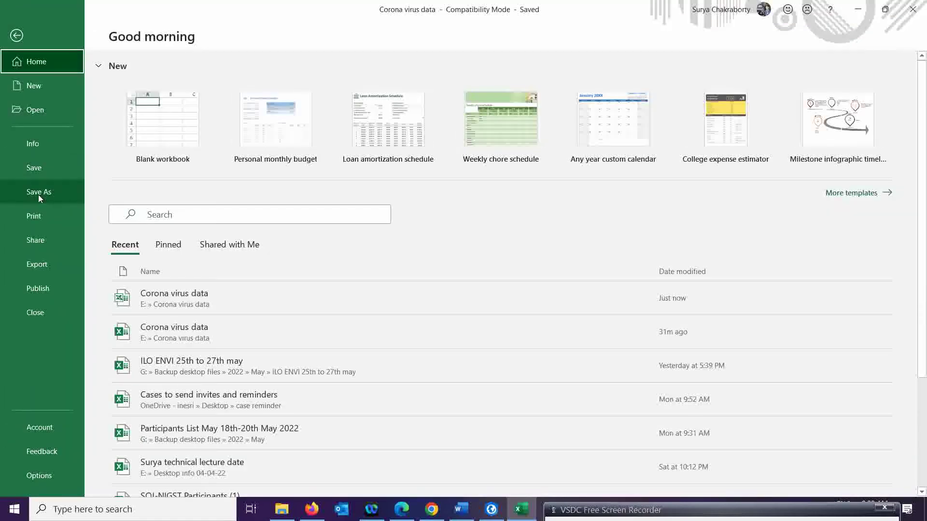
{"action": "left_click", "coordinate": [40, 194]}
{"action": "left_click", "coordinate": [175, 273]}
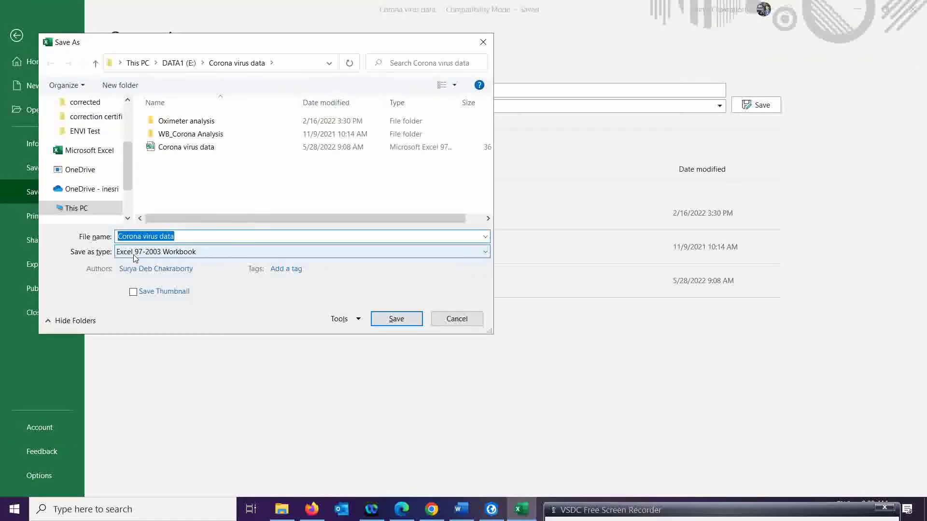
{"action": "left_click", "coordinate": [166, 256]}
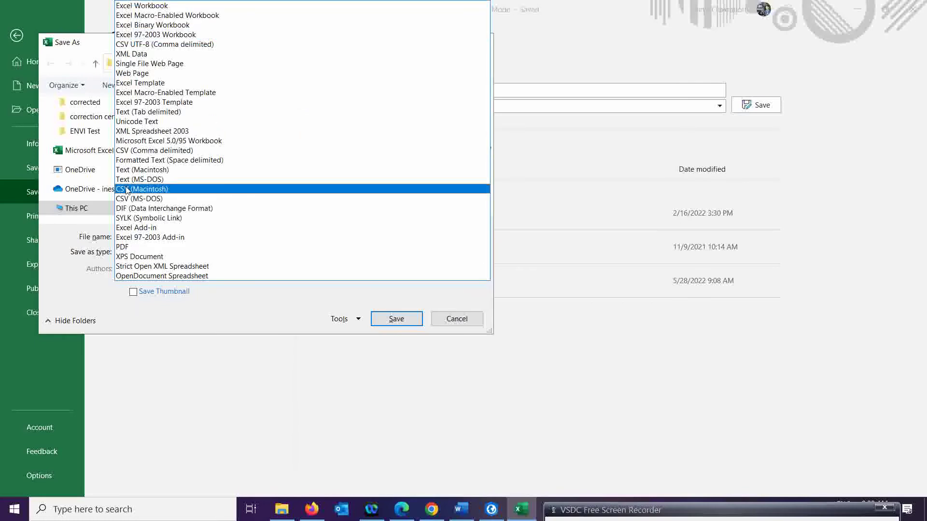
{"action": "left_click", "coordinate": [59, 42]}
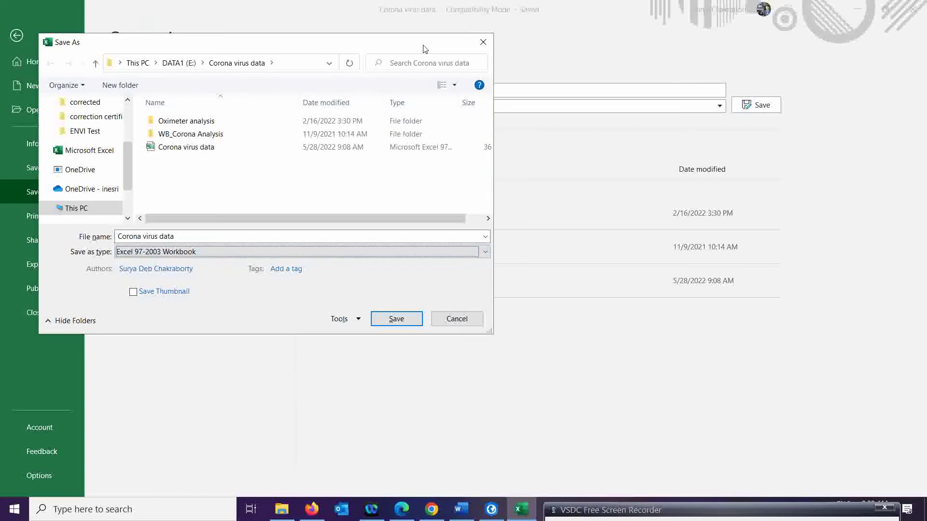
{"action": "left_click", "coordinate": [480, 42]}
{"action": "left_click", "coordinate": [16, 36]}
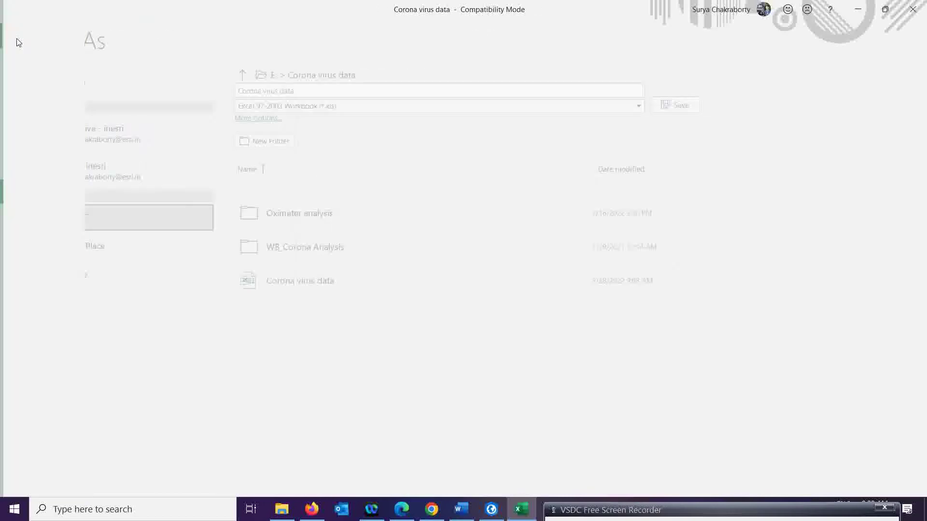
Save the workbook once more with the compatibility check accepted and close it
{"action": "left_click", "coordinate": [83, 11]}
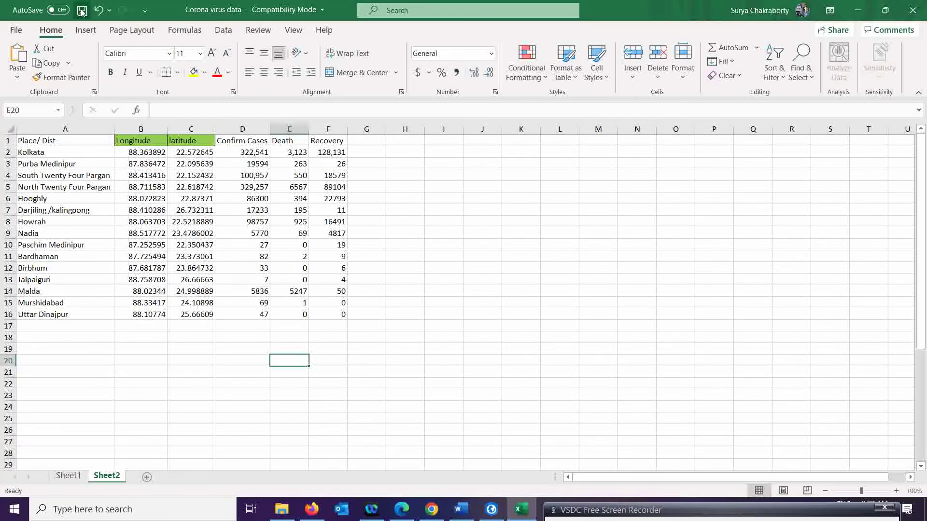
{"action": "left_click", "coordinate": [507, 332]}
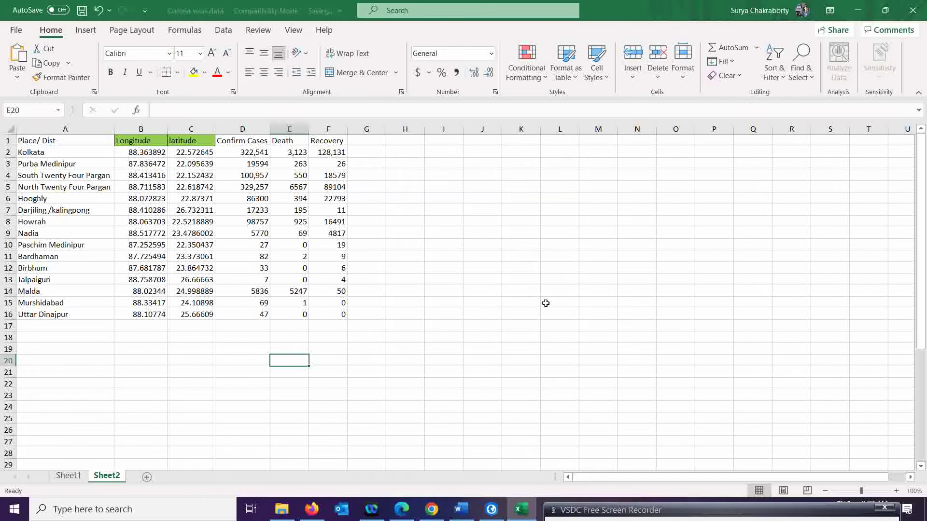
{"action": "left_click", "coordinate": [913, 9]}
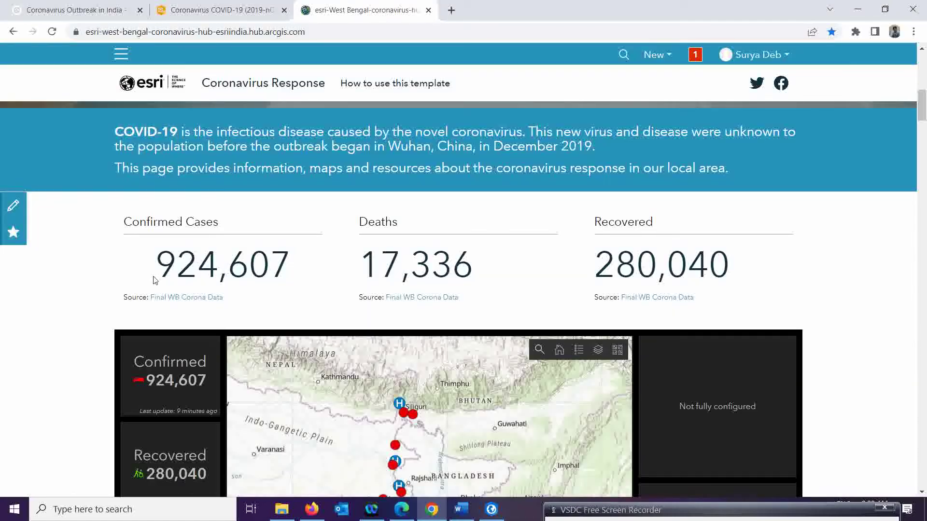
Open the Corona analysis map document in ArcMap from the Corona virus data folder in File Explorer
{"action": "mouse_move", "coordinate": [281, 510]}
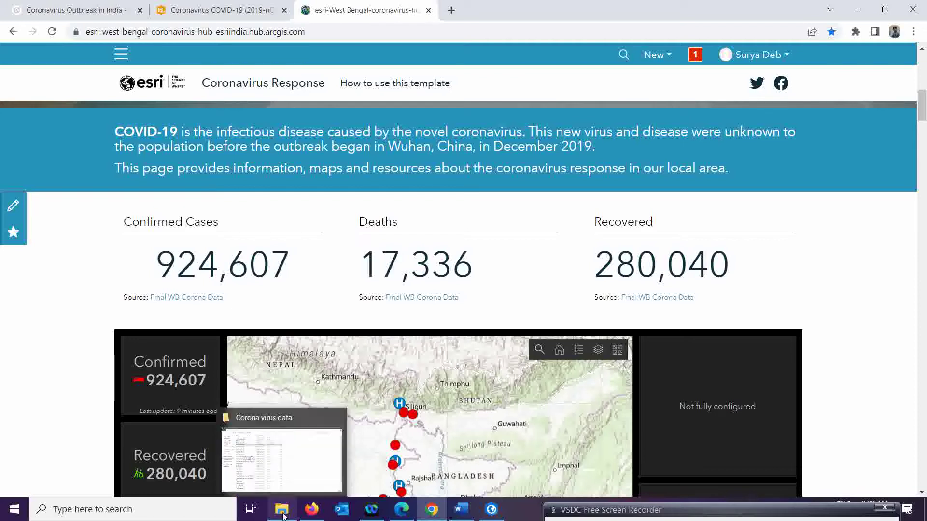
{"action": "left_click", "coordinate": [279, 481]}
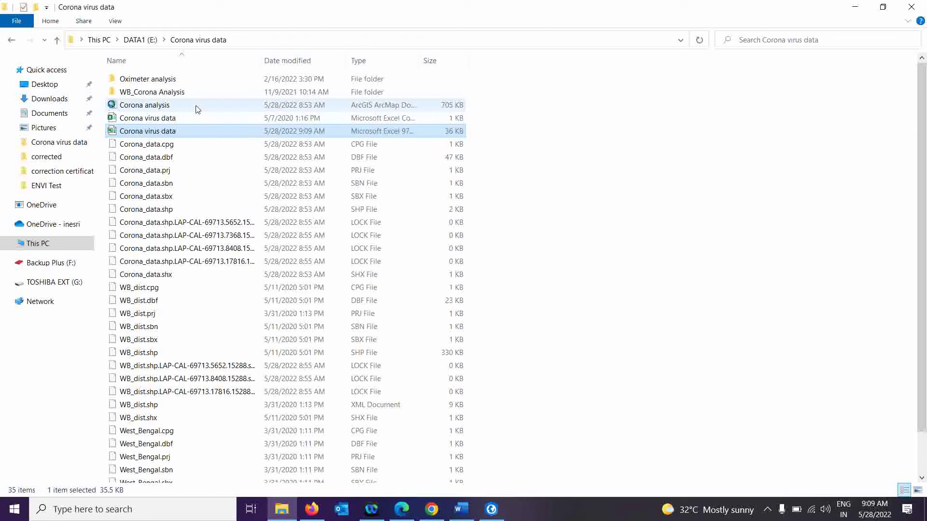
{"action": "left_click", "coordinate": [163, 107]}
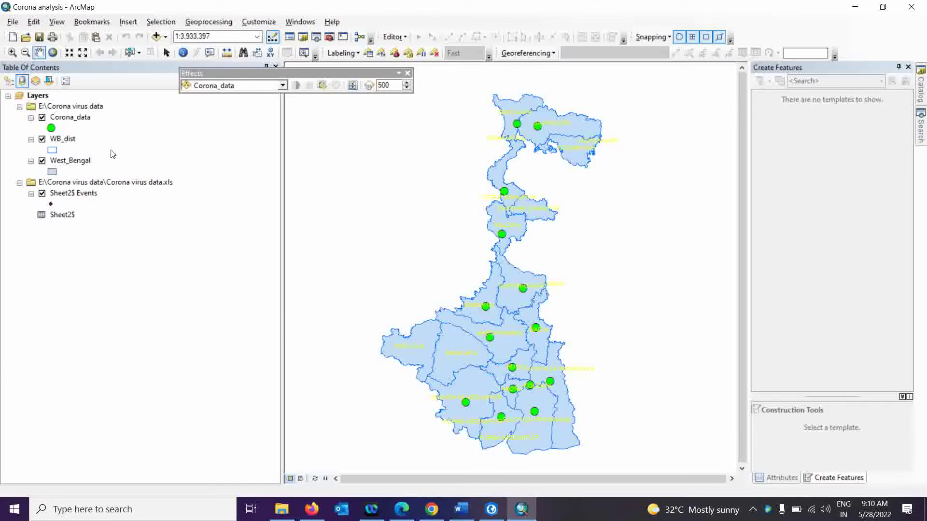
Open the attribute table of the Corona_data layer and enlarge its window to show more district rows
{"action": "right_click", "coordinate": [69, 119]}
{"action": "left_click", "coordinate": [95, 155]}
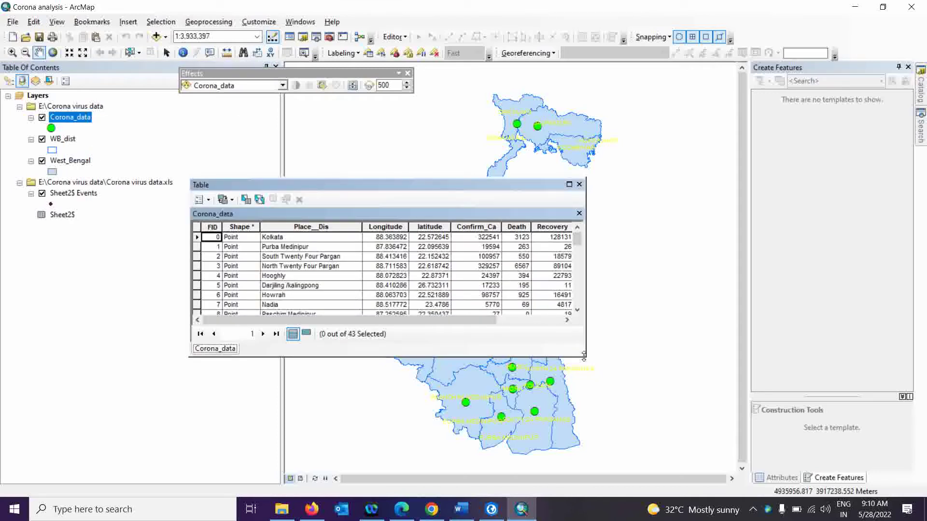
{"action": "left_click_drag", "start_coordinate": [584, 356], "coordinate": [613, 420]}
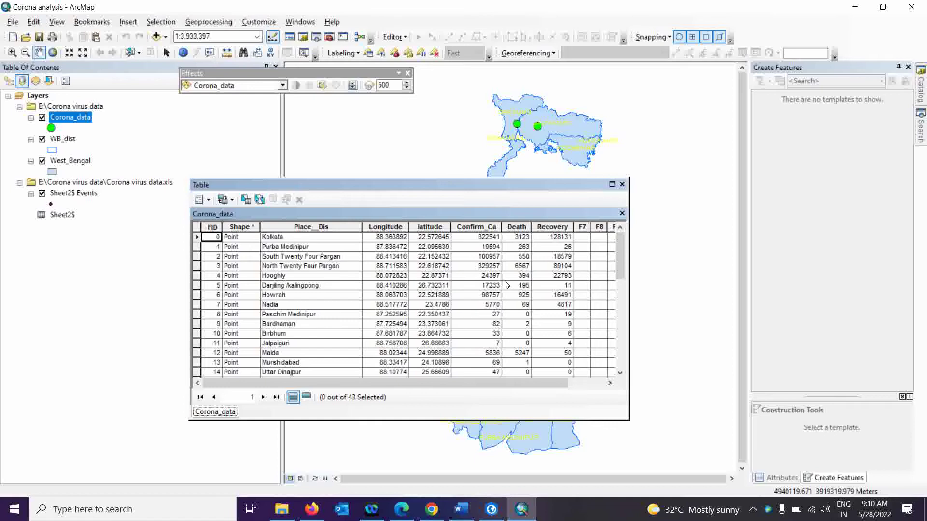
Compare Hooghly's confirmed cases on covid19india.org in Chrome with the Corona_data attribute table in ArcMap, and close the table
{"action": "left_click", "coordinate": [432, 509]}
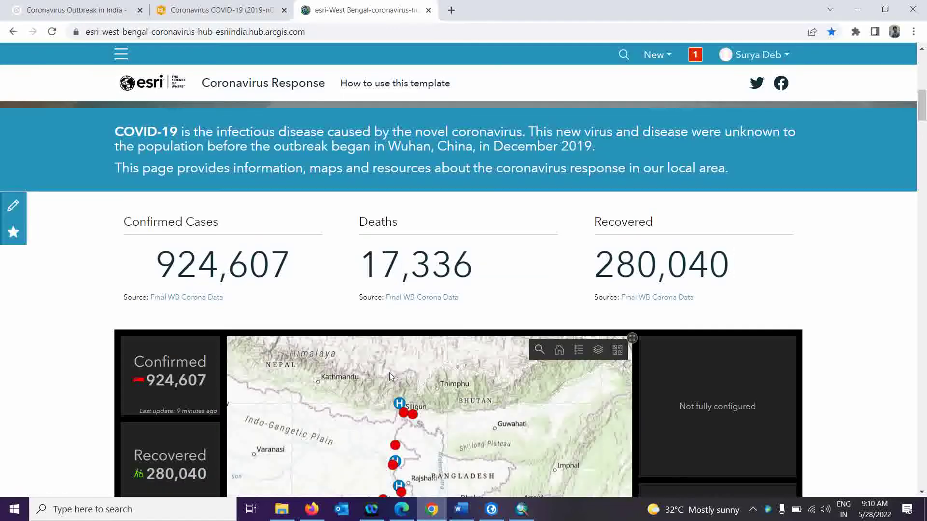
{"action": "left_click", "coordinate": [69, 10]}
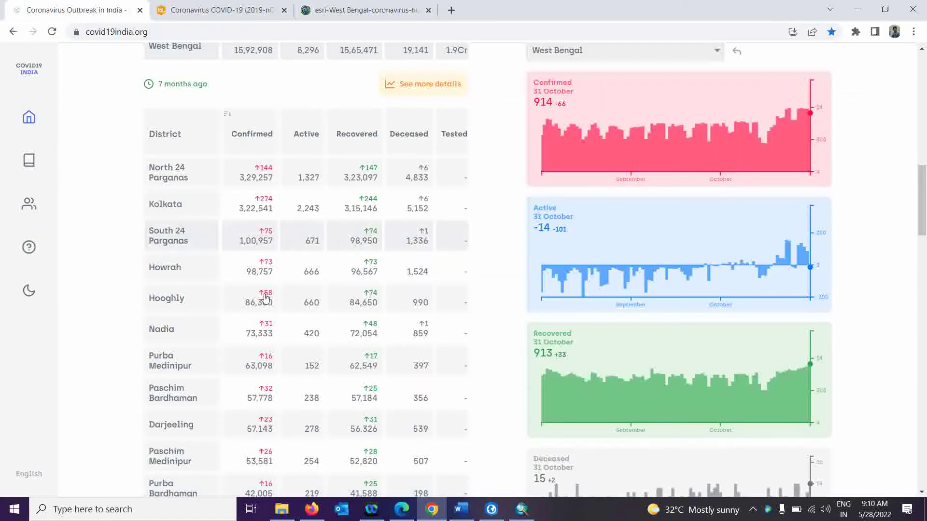
{"action": "left_click", "coordinate": [859, 6]}
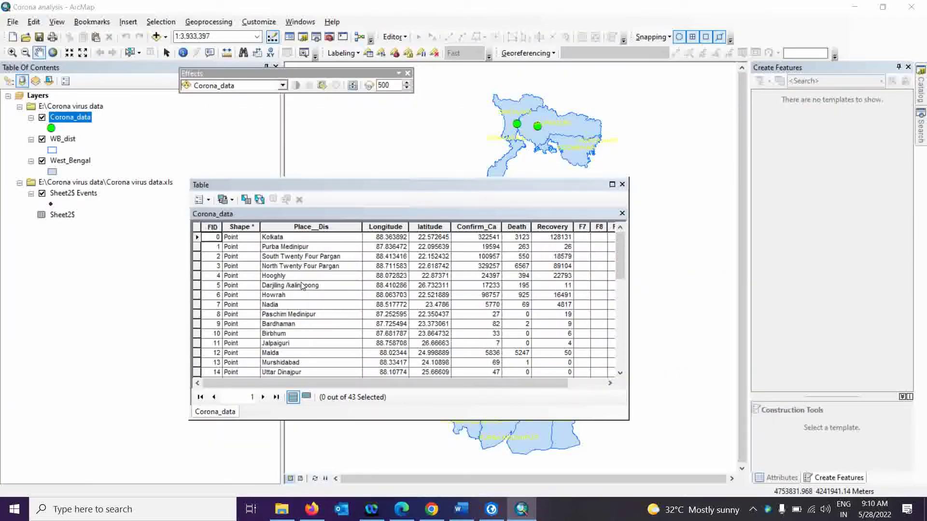
{"action": "left_click", "coordinate": [623, 185]}
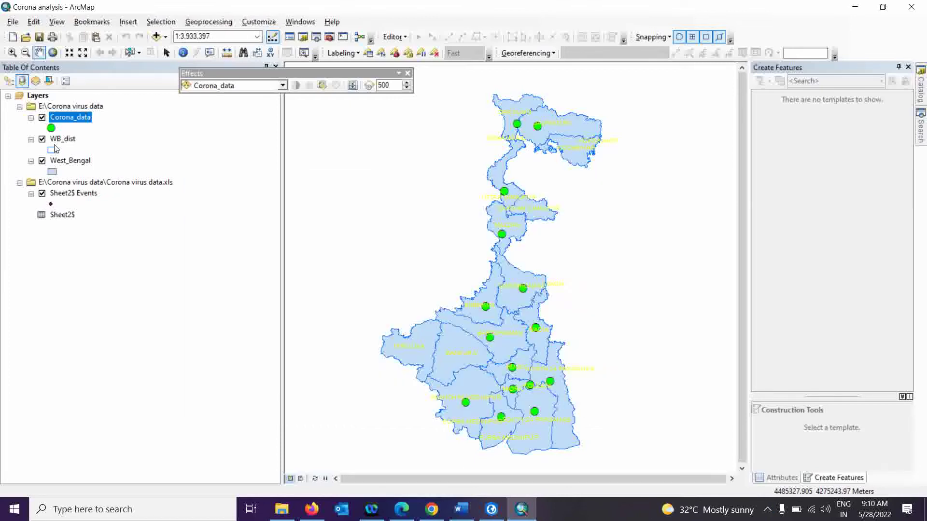
Remove the outdated Corona_data point layer from the ArcMap document
{"action": "right_click", "coordinate": [79, 118]}
{"action": "left_click", "coordinate": [88, 139]}
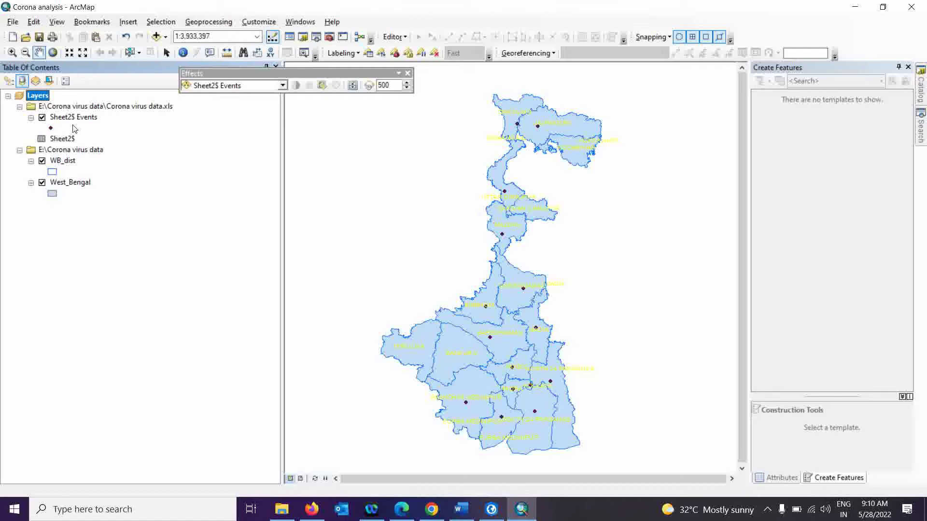
Export all features of Sheet2$ Events to Corona_data.shp in the Corona virus data folder, overwriting the existing shapefile, and add it to the map
{"action": "left_click", "coordinate": [75, 118]}
{"action": "right_click", "coordinate": [75, 118]}
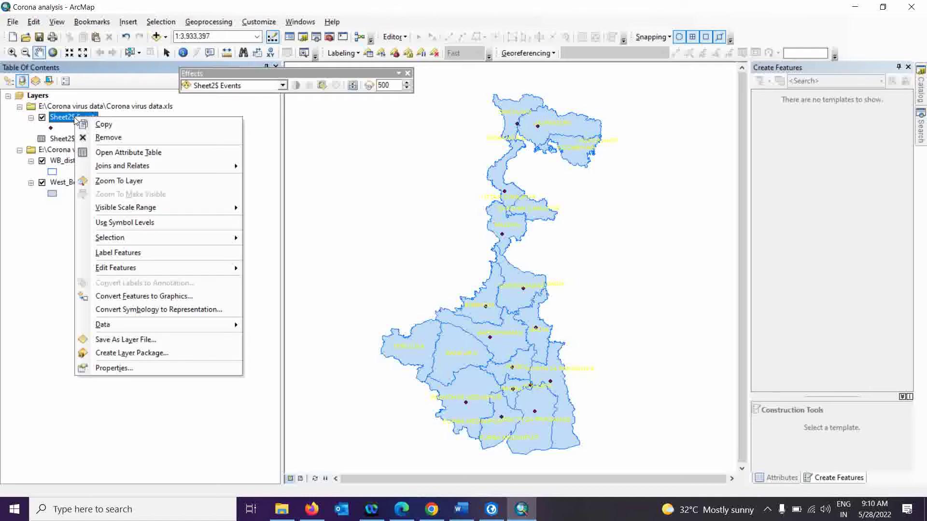
{"action": "mouse_move", "coordinate": [227, 325]}
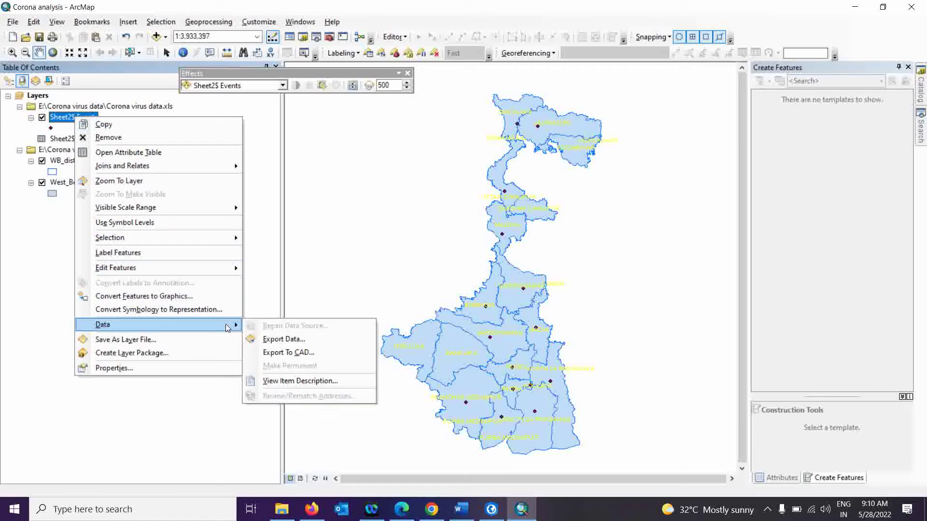
{"action": "left_click", "coordinate": [285, 340]}
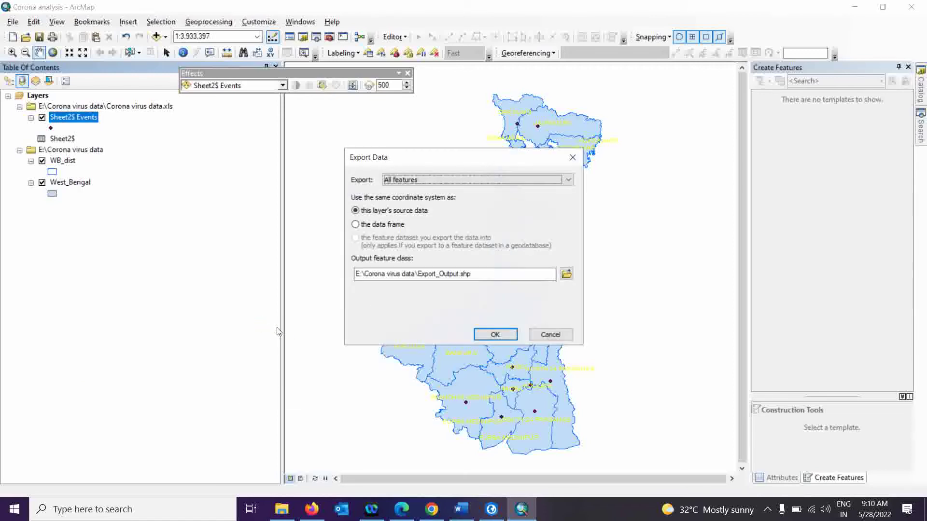
{"action": "left_click", "coordinate": [566, 274]}
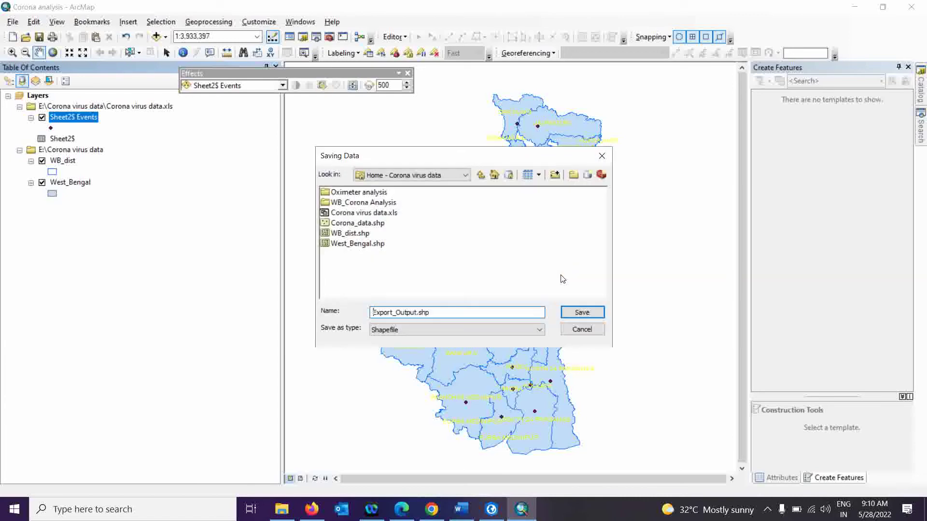
{"action": "left_click", "coordinate": [350, 224]}
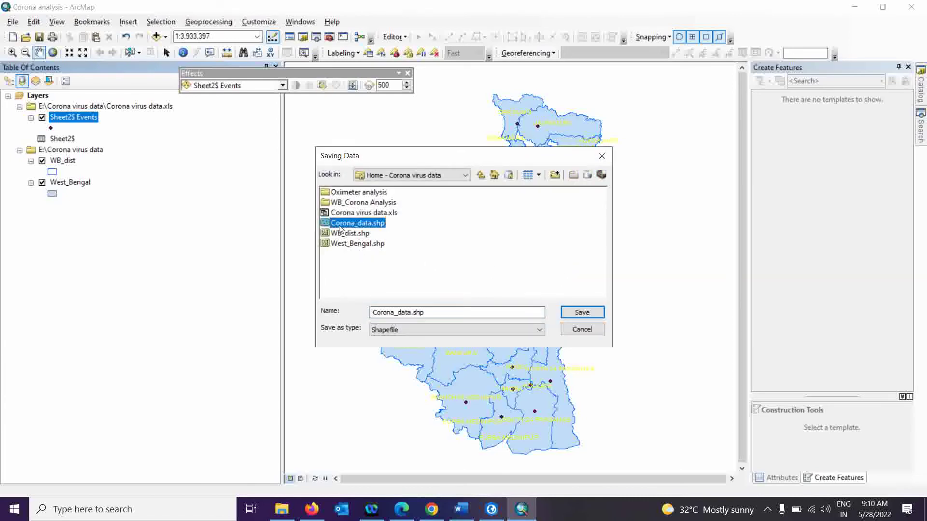
{"action": "left_click", "coordinate": [584, 314]}
{"action": "left_click", "coordinate": [506, 296]}
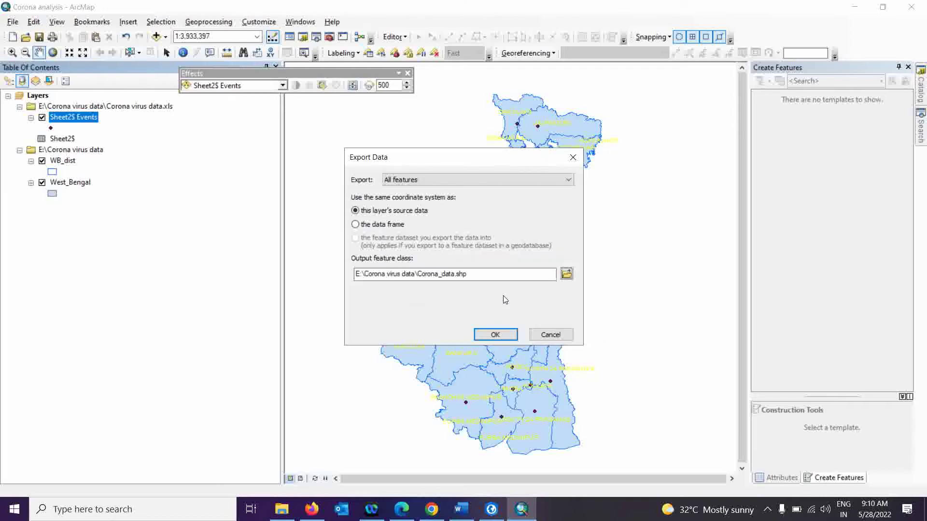
{"action": "left_click", "coordinate": [495, 335]}
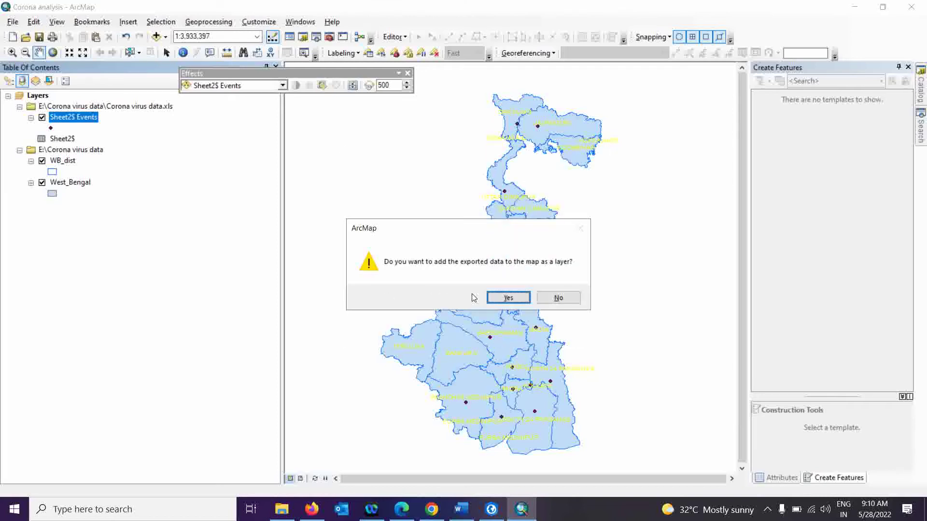
{"action": "left_click", "coordinate": [507, 297]}
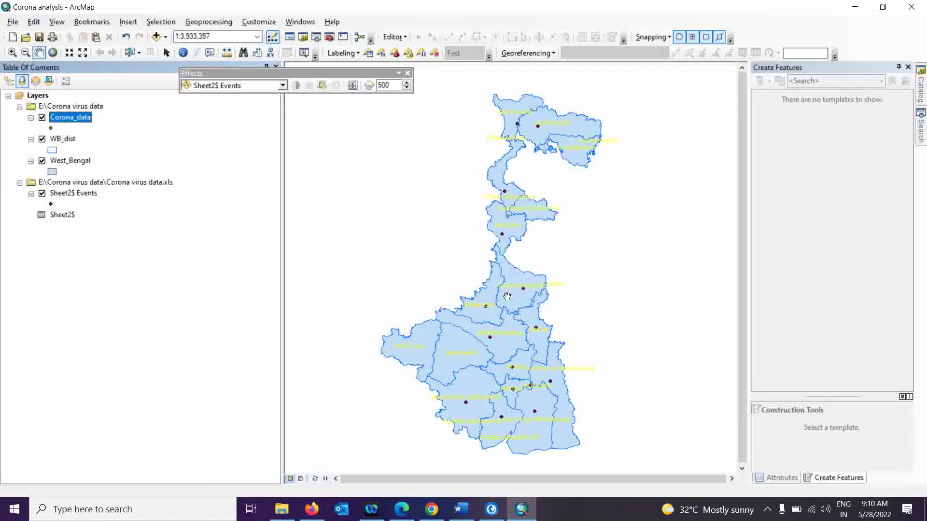
Change the Corona_data layer's point symbol to Circle 2 with a size of 14
{"action": "left_click", "coordinate": [51, 129]}
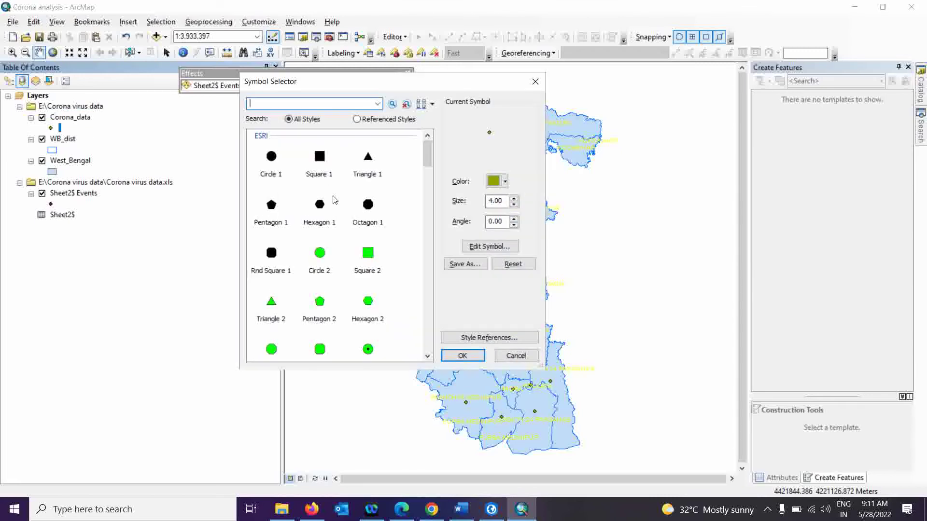
{"action": "left_click", "coordinate": [324, 258]}
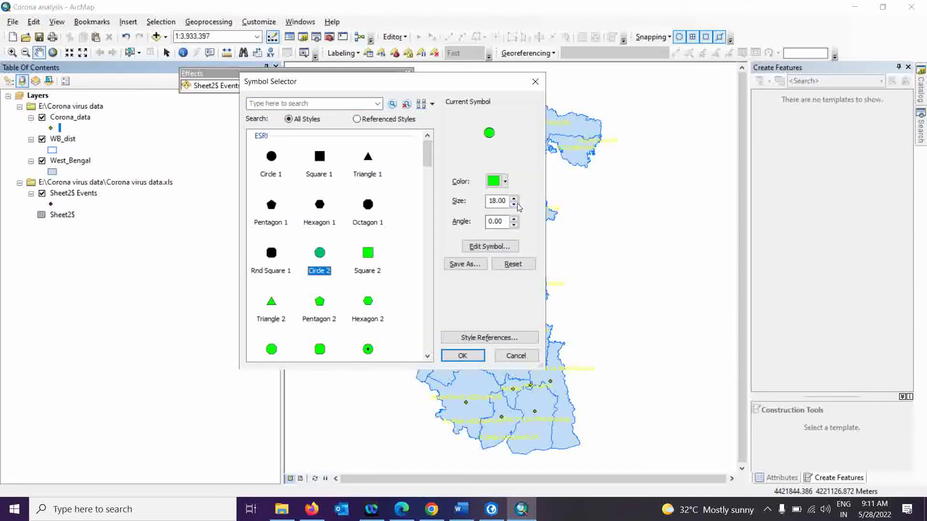
{"action": "left_click", "coordinate": [515, 205]}
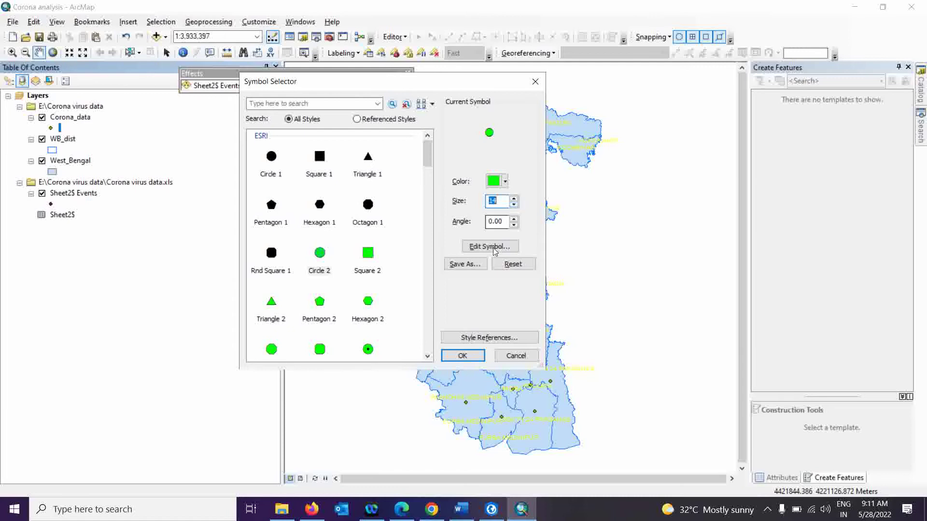
{"action": "left_click", "coordinate": [462, 356]}
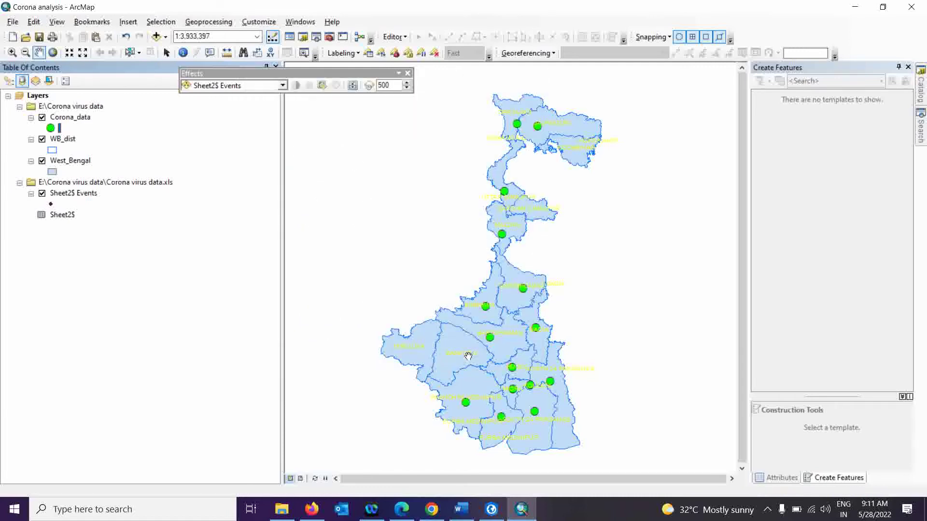
Review the refreshed district figures in the Corona_data layer's attribute table and close the table
{"action": "right_click", "coordinate": [77, 119]}
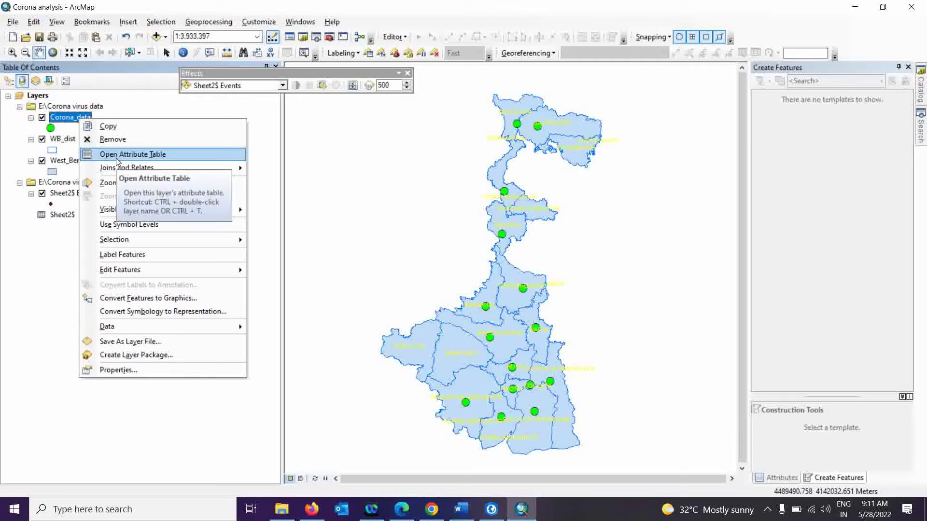
{"action": "left_click", "coordinate": [117, 159]}
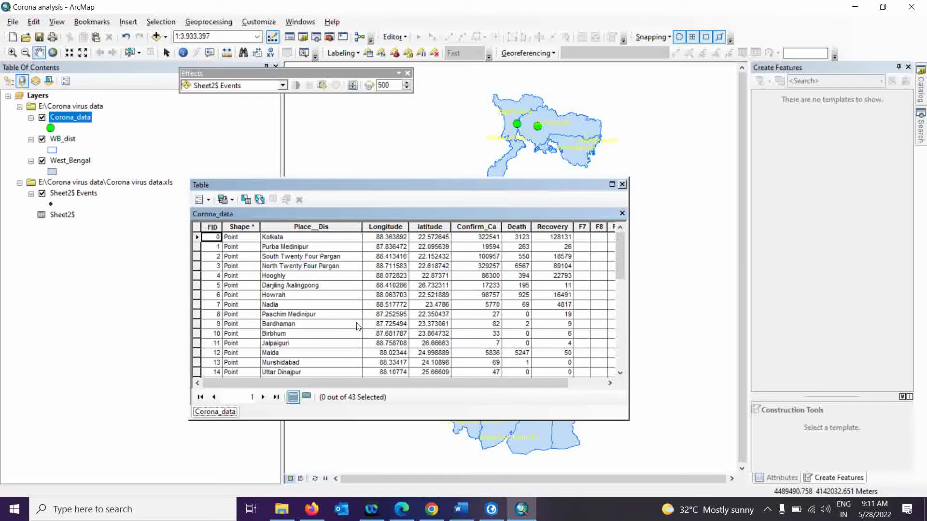
{"action": "scroll", "coordinate": [358, 327], "scroll_direction": "down", "scroll_amount": 1}
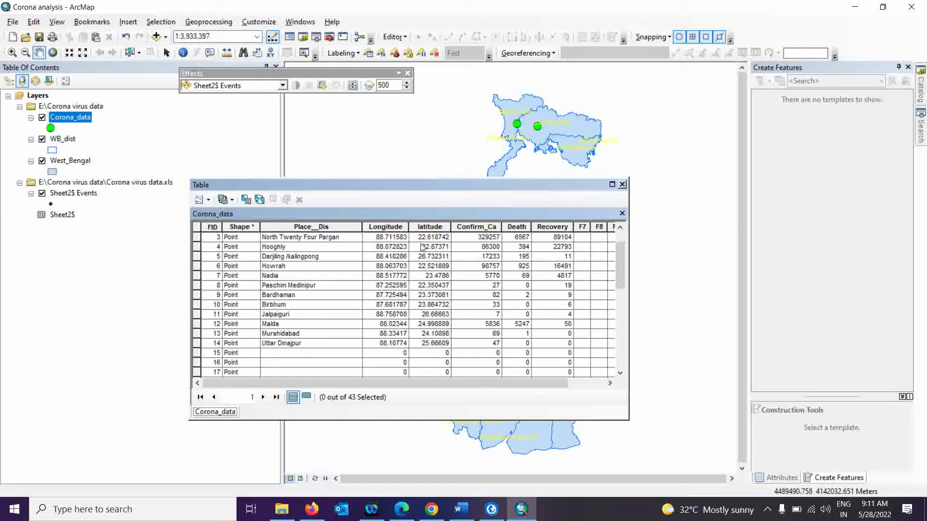
{"action": "left_click", "coordinate": [623, 184]}
Close the open ArcGIS Pro session, and save and close the Corona analysis map document in ArcMap
{"action": "left_click", "coordinate": [492, 509]}
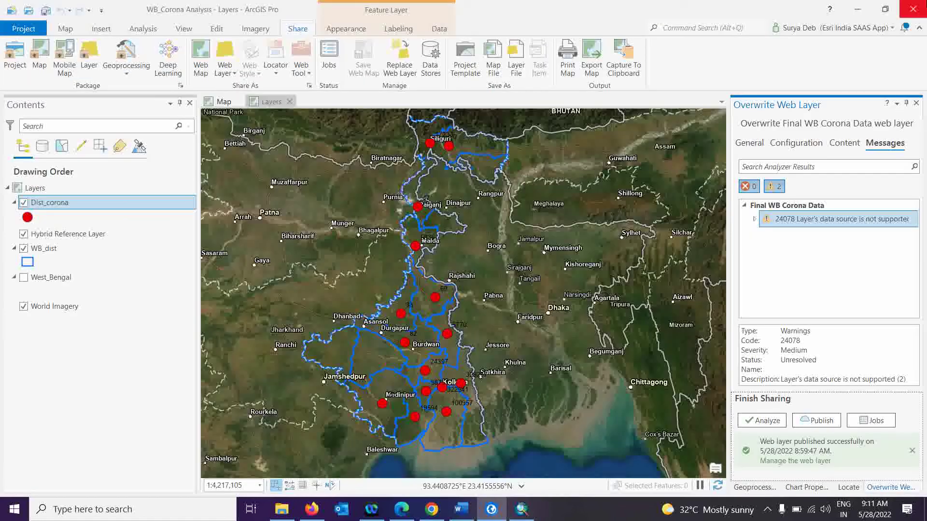
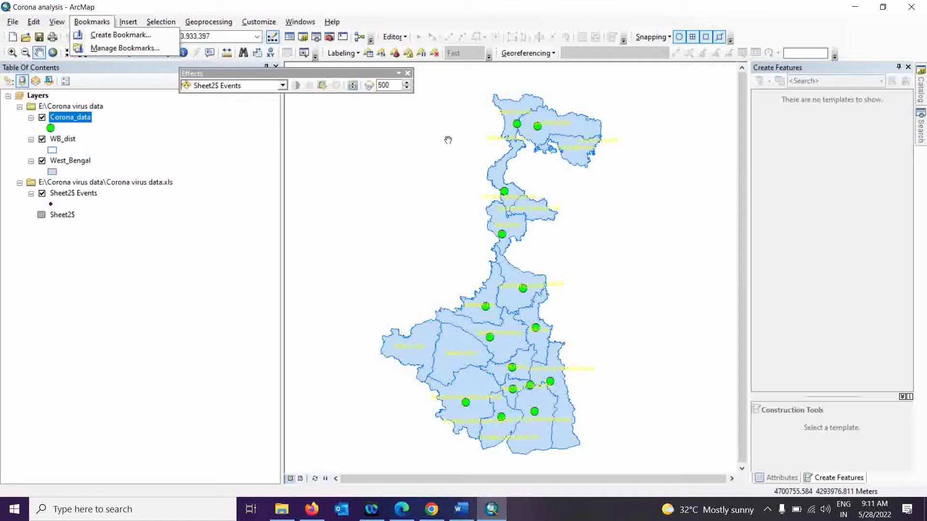
{"action": "left_click", "coordinate": [448, 140]}
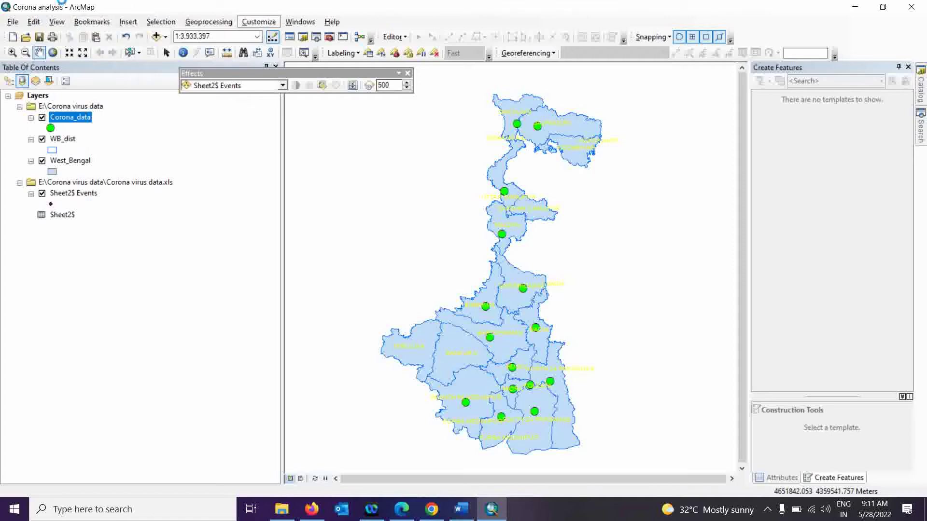
{"action": "left_click", "coordinate": [11, 22]}
{"action": "mouse_move", "coordinate": [27, 27]}
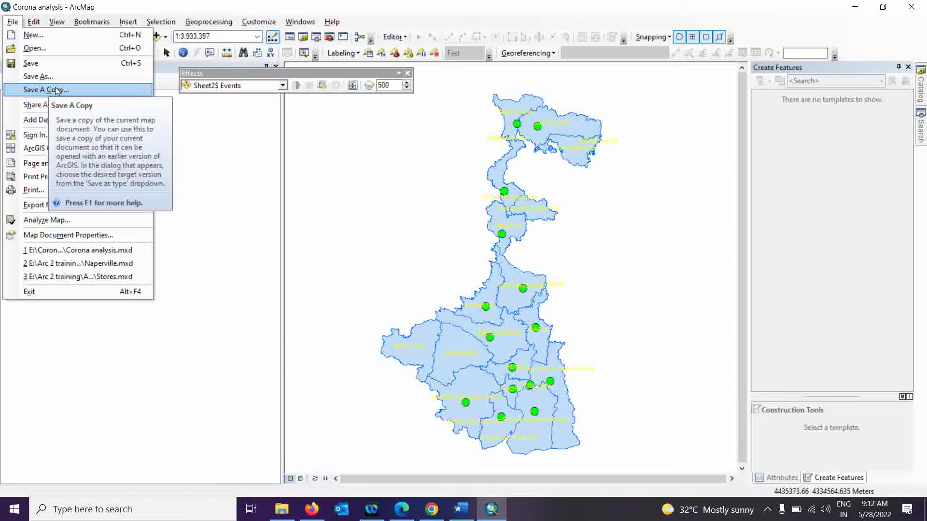
{"action": "left_click", "coordinate": [41, 64]}
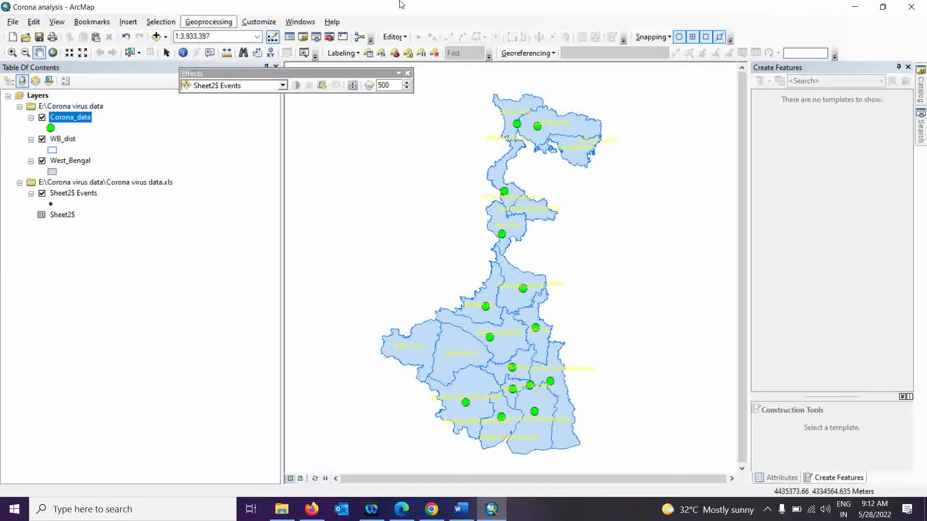
{"action": "left_click", "coordinate": [39, 38]}
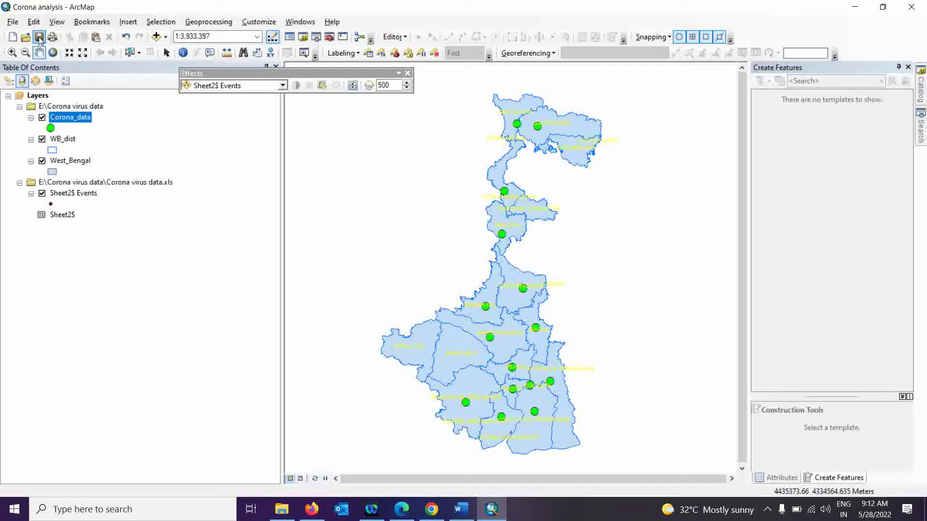
{"action": "left_click", "coordinate": [916, 9]}
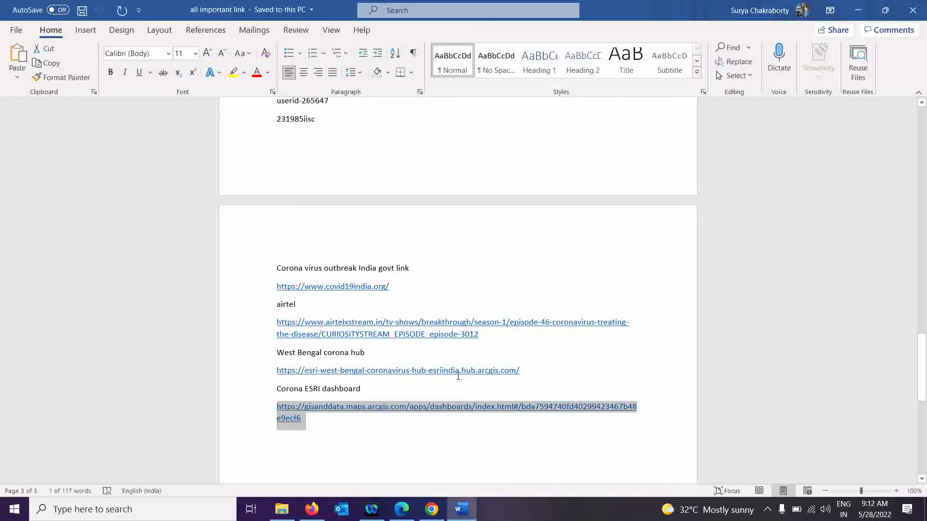
Open the WB_Corona Analysis project in ArcGIS Pro from File Explorer and make the WB_dist layer visible
{"action": "left_click", "coordinate": [281, 510]}
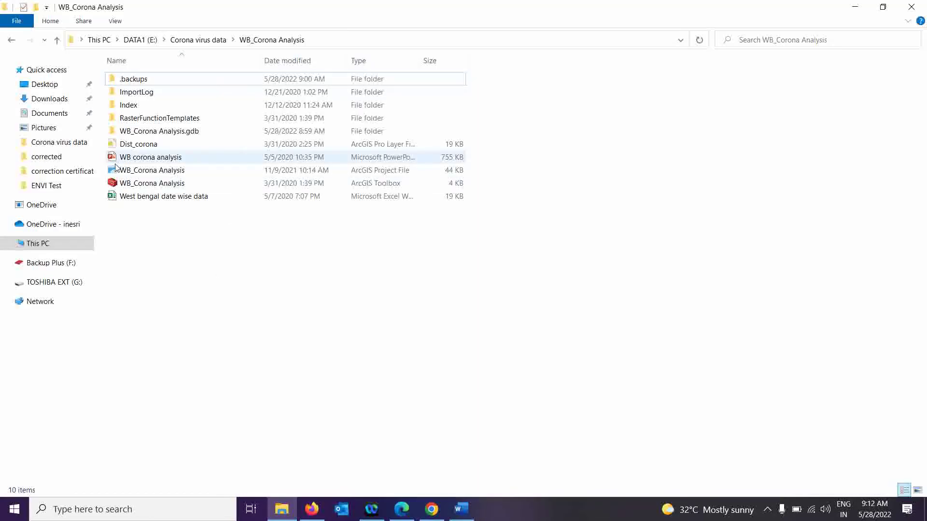
{"action": "double_click", "coordinate": [152, 175]}
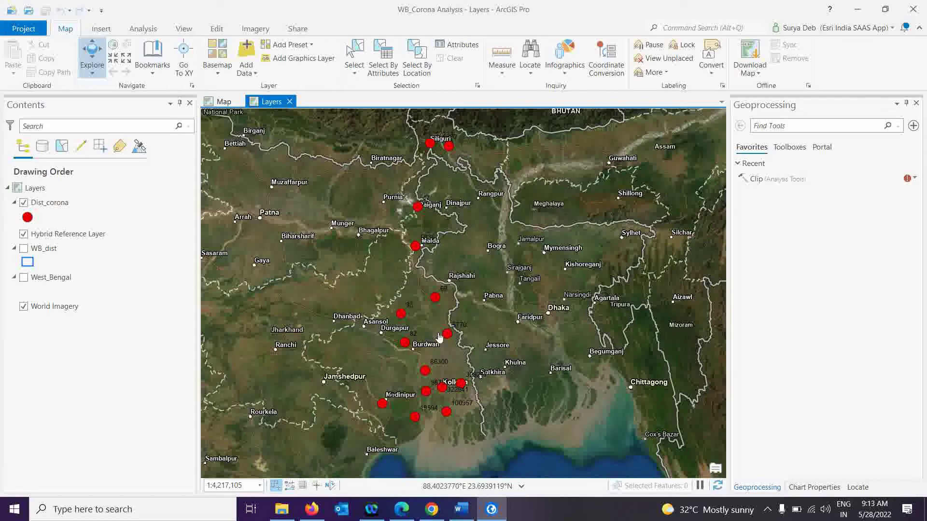
{"action": "left_click", "coordinate": [23, 248]}
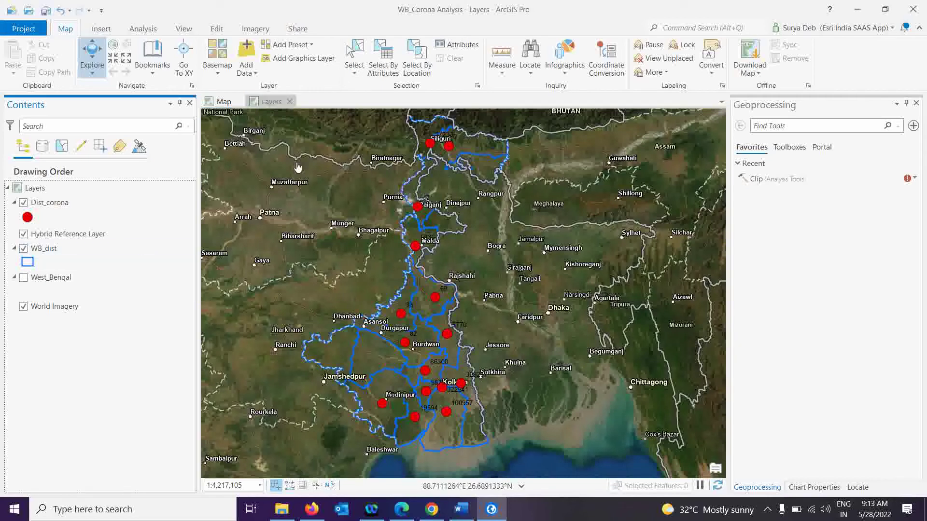
Check Hooghly's confirmed cases in the Dist_corona layer's attribute table and close the table
{"action": "right_click", "coordinate": [64, 208]}
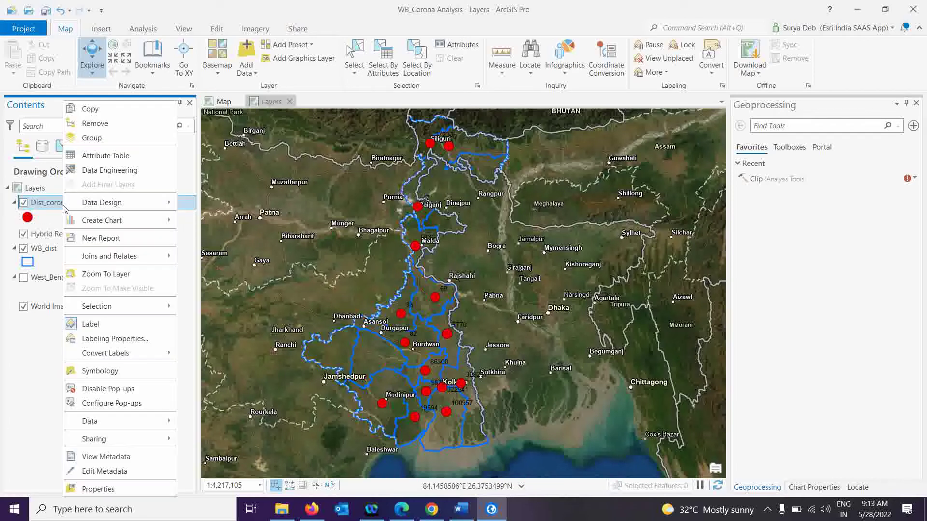
{"action": "left_click", "coordinate": [102, 156]}
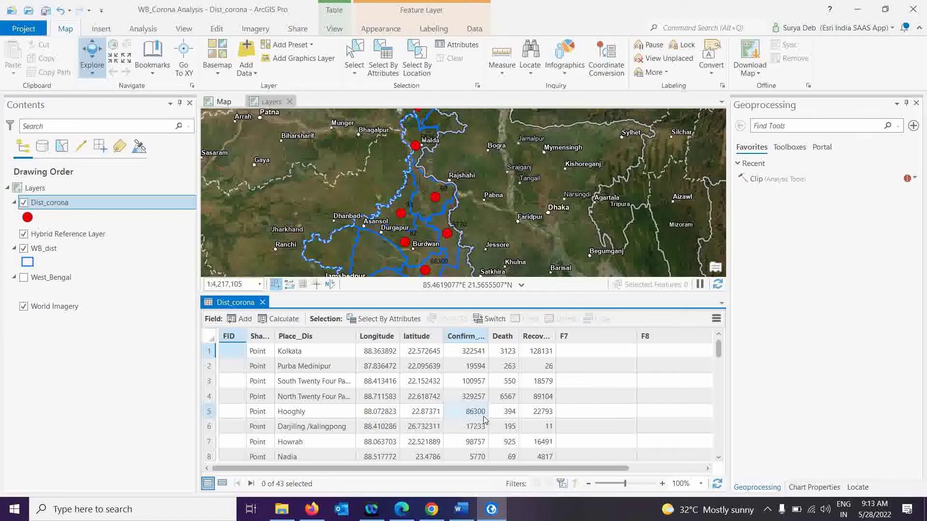
{"action": "left_click", "coordinate": [262, 302]}
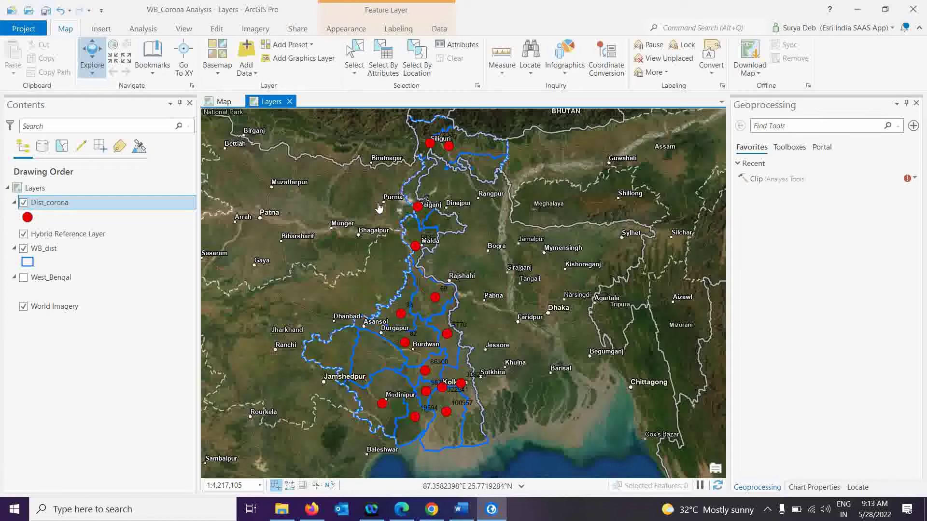
View the West Bengal coronavirus hub's case totals in Chrome, close that page, and return to ArcGIS Pro
{"action": "left_click", "coordinate": [432, 509]}
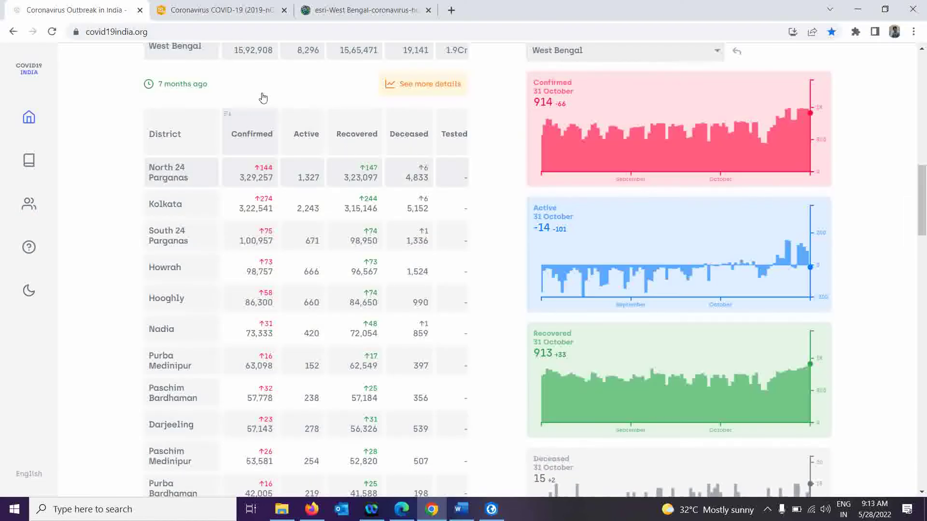
{"action": "left_click", "coordinate": [351, 11]}
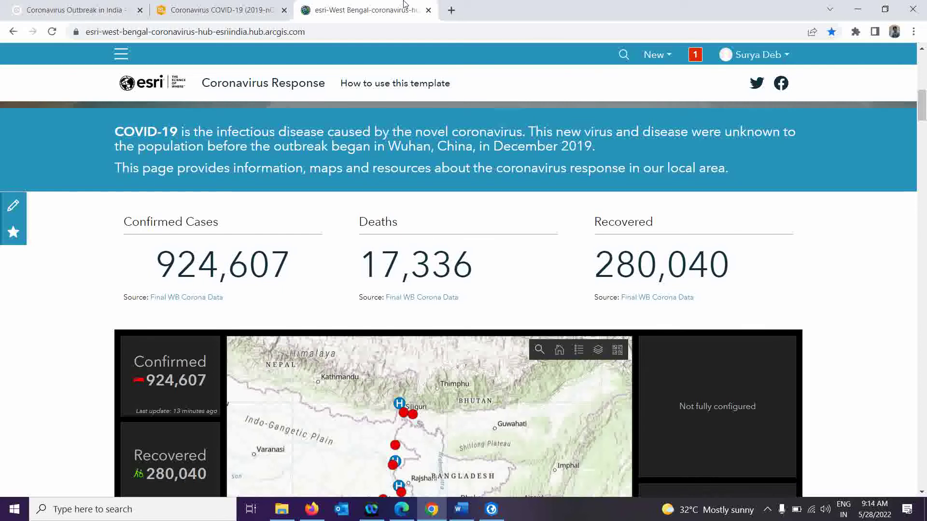
{"action": "left_click", "coordinate": [428, 10]}
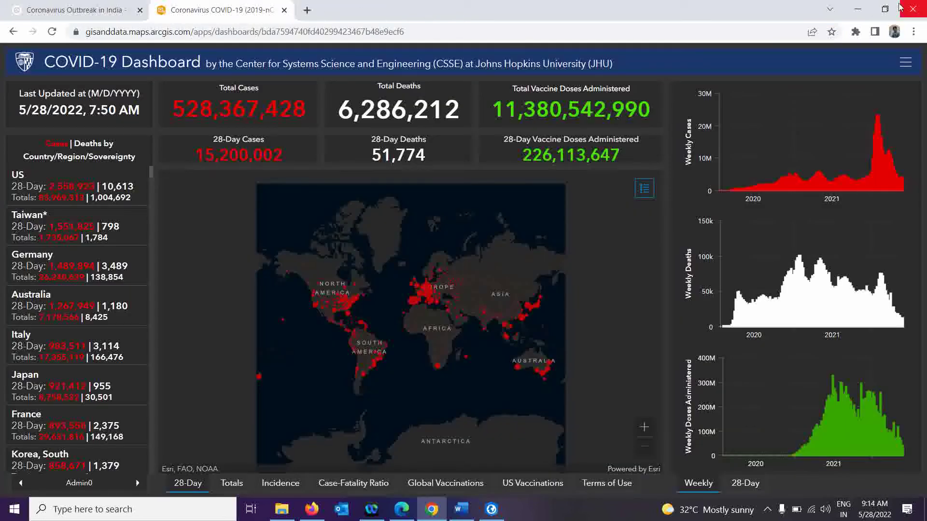
{"action": "left_click", "coordinate": [858, 9]}
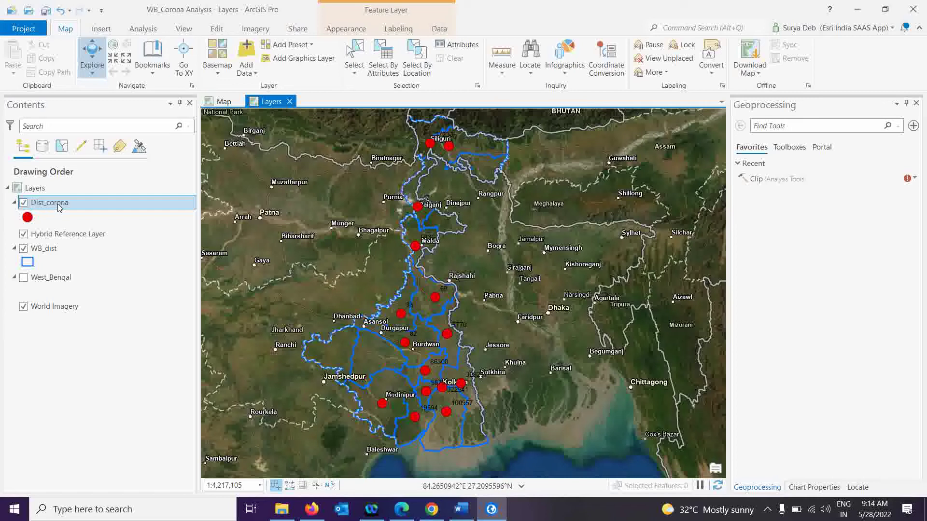
Choose Final WB Corona Data from My Content as the web feature layer to overwrite, and accept the overwrite
{"action": "left_click", "coordinate": [891, 28]}
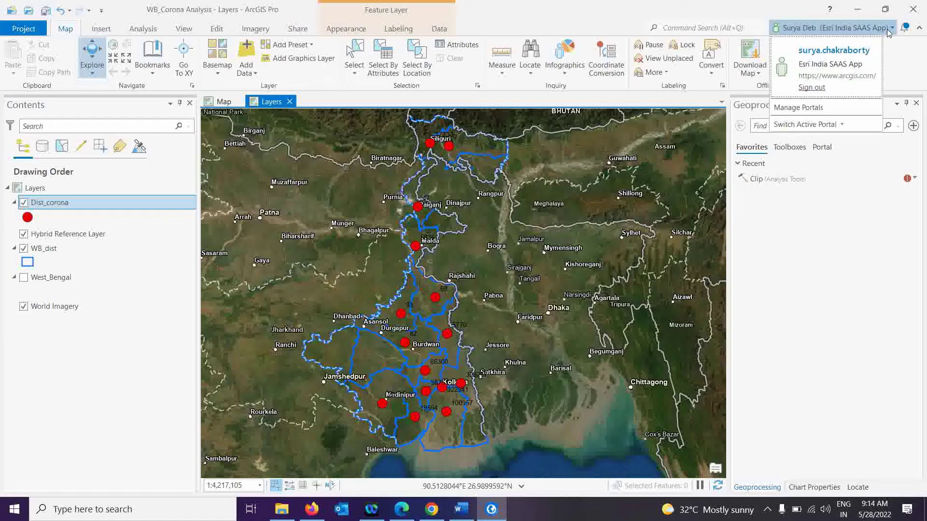
{"action": "left_click", "coordinate": [725, 14]}
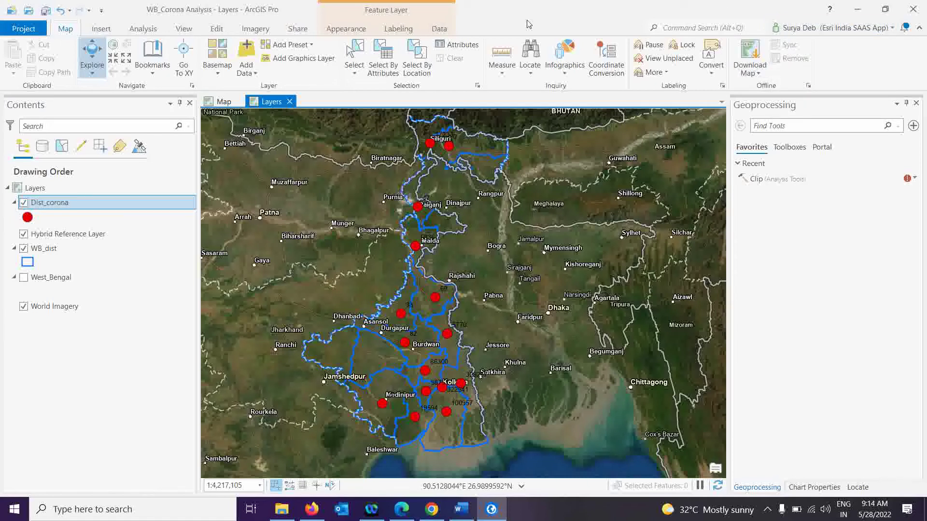
{"action": "left_click", "coordinate": [296, 31]}
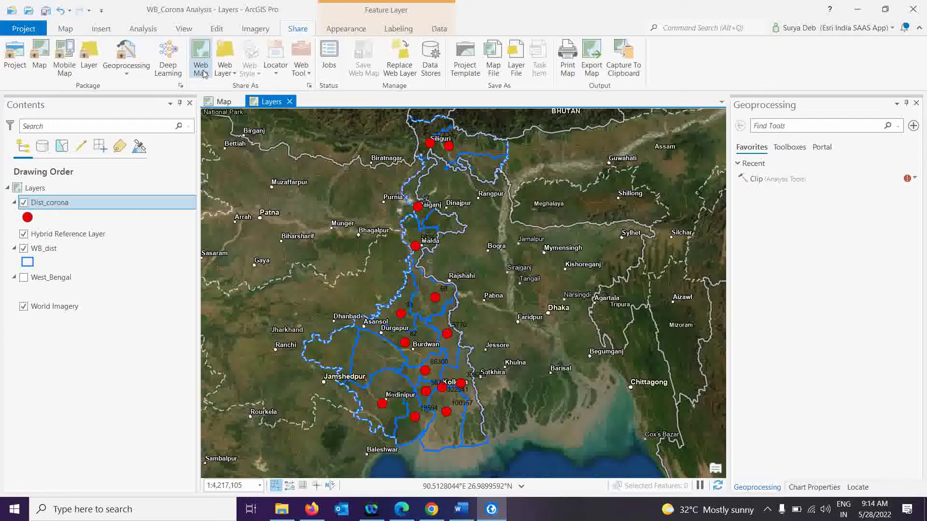
{"action": "left_click", "coordinate": [234, 73]}
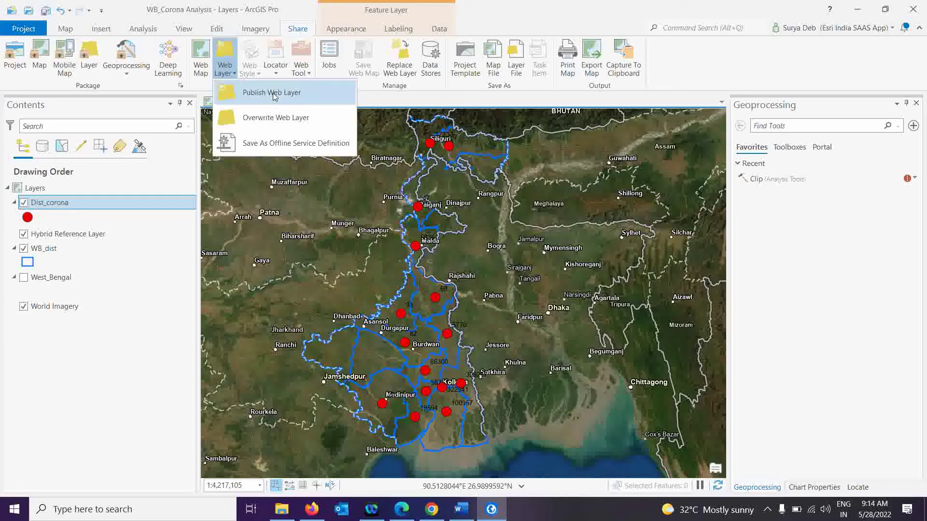
{"action": "left_click", "coordinate": [277, 118]}
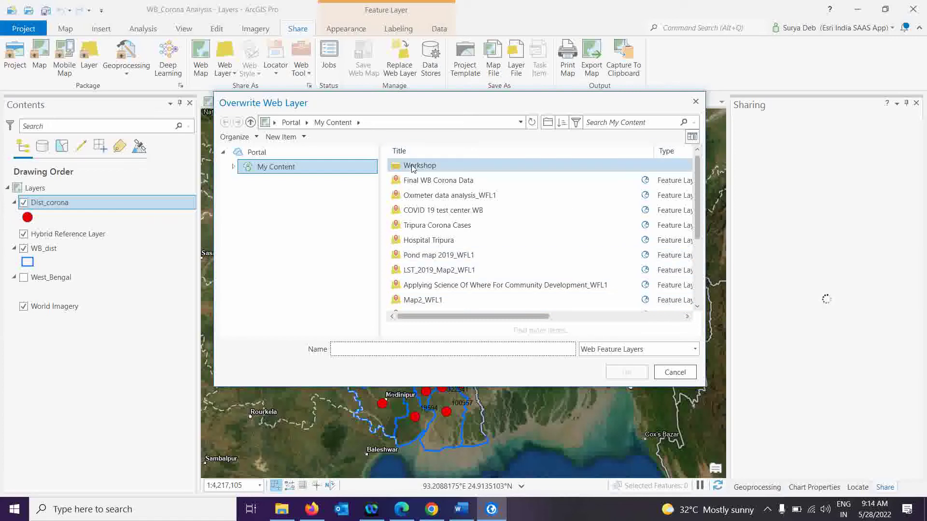
{"action": "mouse_move", "coordinate": [521, 316]}
{"action": "left_mouse_down"}
{"action": "mouse_move", "coordinate": [568, 319]}
{"action": "mouse_move", "coordinate": [522, 318]}
{"action": "left_mouse_up"}
{"action": "left_click", "coordinate": [438, 184]}
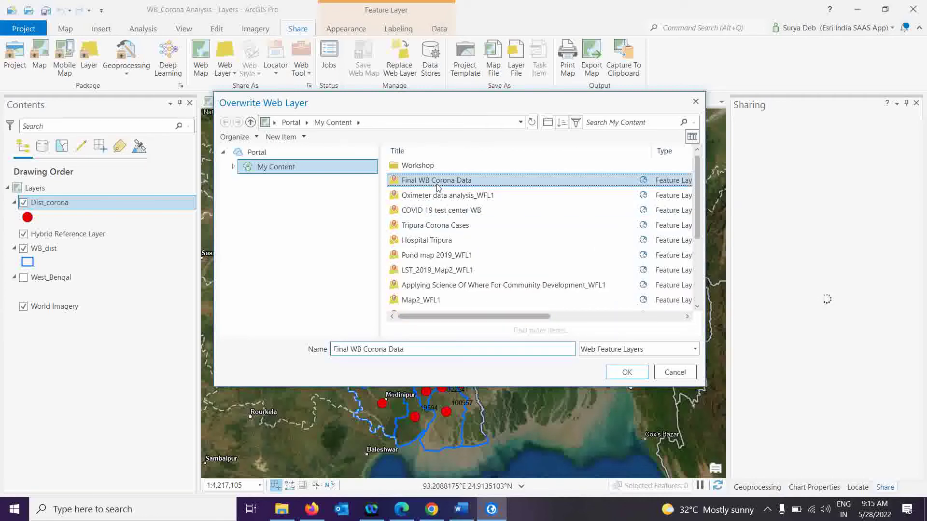
{"action": "left_click", "coordinate": [627, 374]}
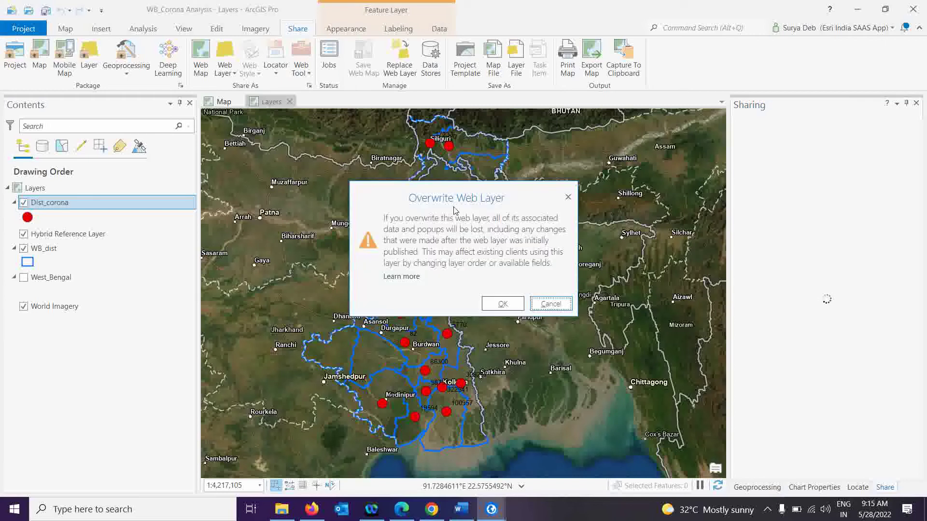
{"action": "left_click", "coordinate": [502, 305]}
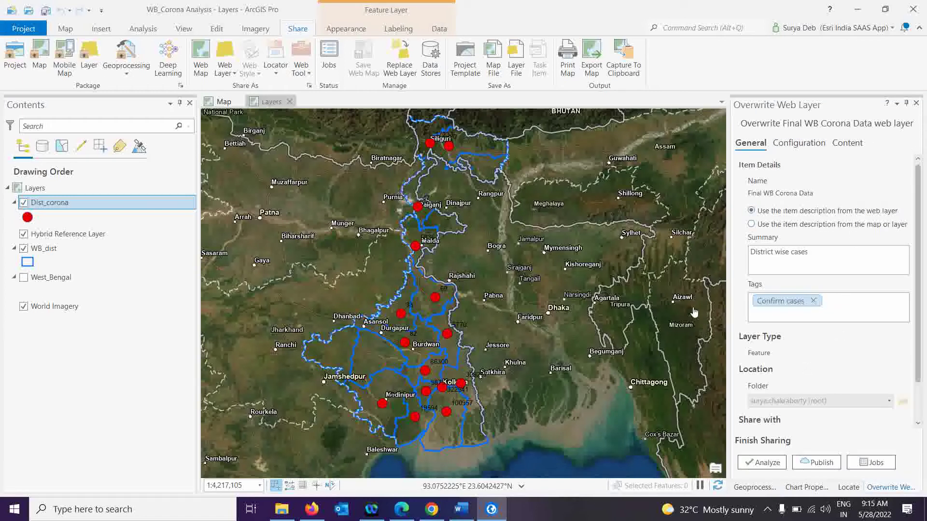
Analyze the web layer and resolve error 00374 by allowing assignment of unique numeric IDs for sharing web layers in the map properties
{"action": "scroll", "coordinate": [835, 340], "scroll_direction": "down", "scroll_amount": 2}
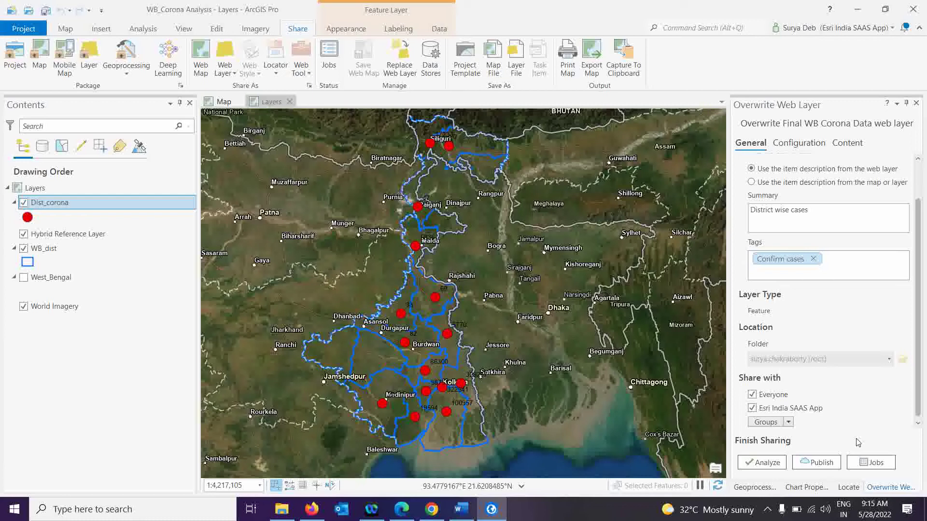
{"action": "left_click", "coordinate": [755, 468]}
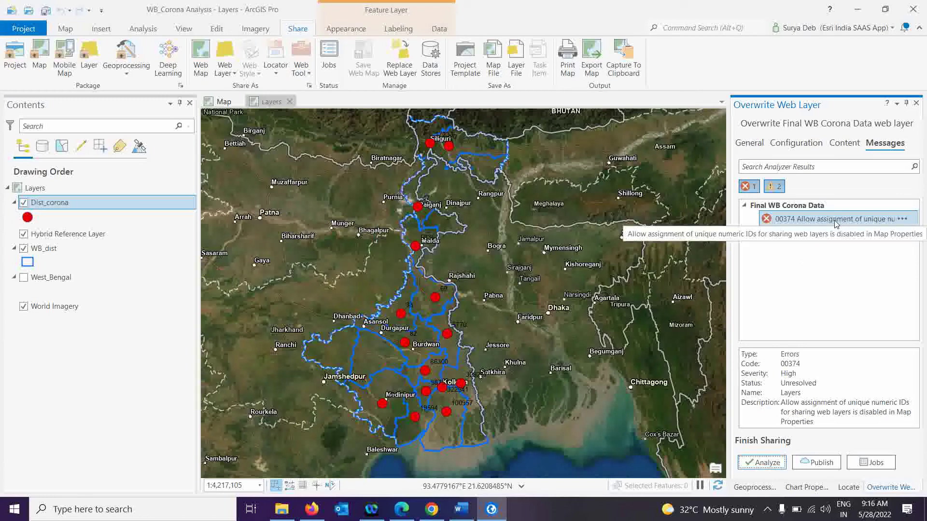
{"action": "left_click", "coordinate": [794, 221]}
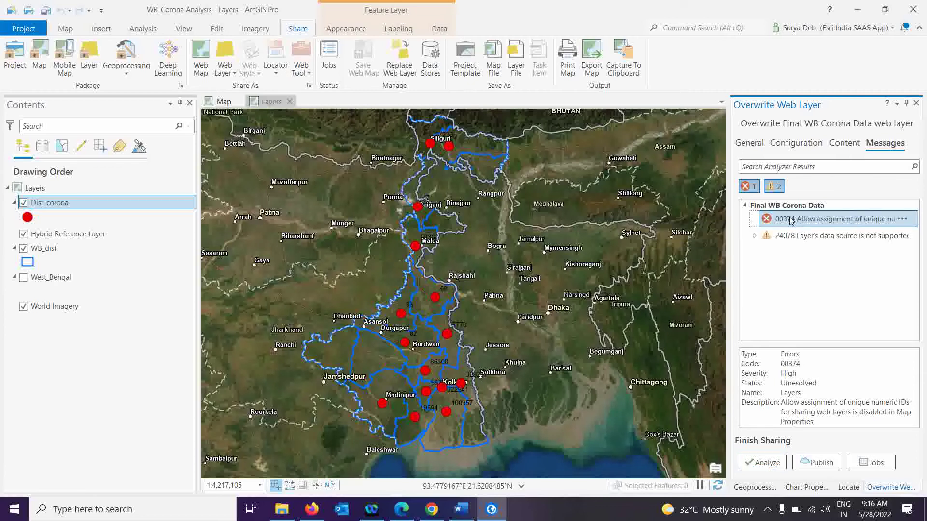
{"action": "double_click", "coordinate": [792, 221]}
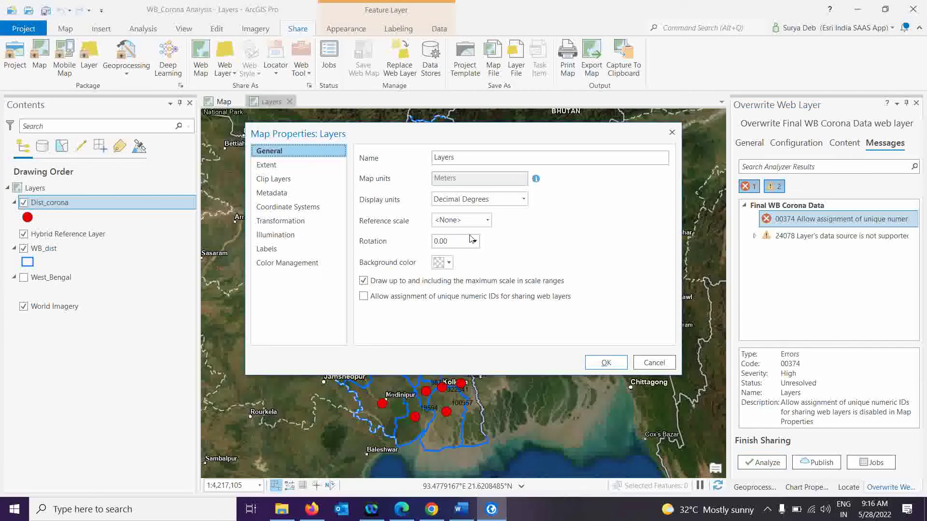
{"action": "left_click", "coordinate": [363, 298]}
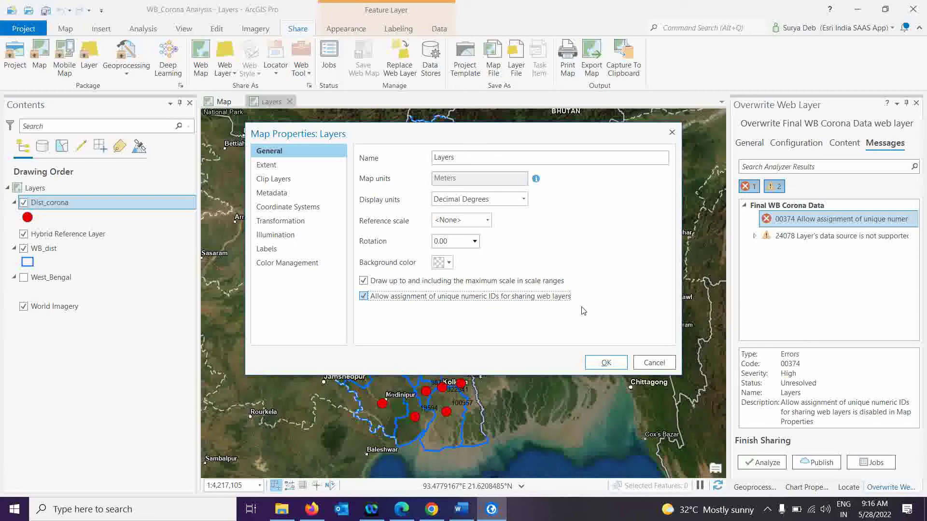
{"action": "left_click", "coordinate": [605, 362]}
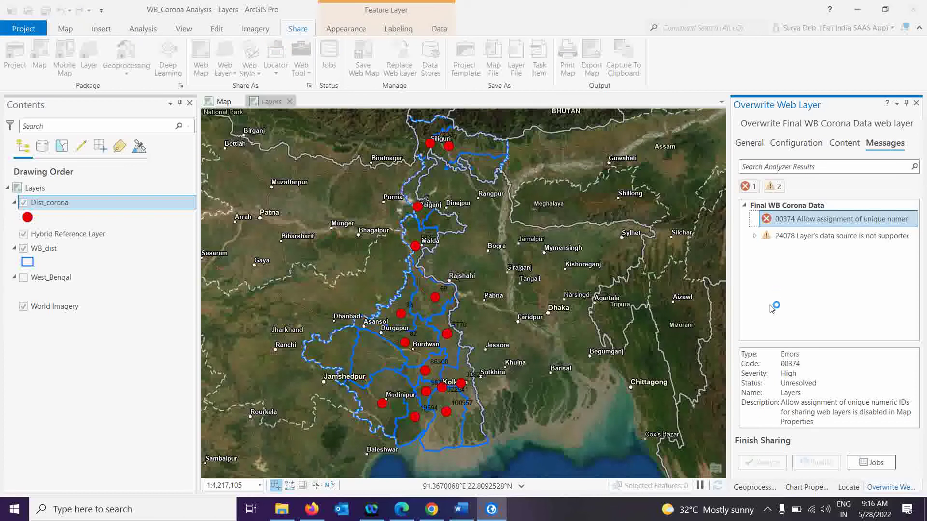
Analyze the Final WB Corona Data layer again and publish it over the existing web layer
{"action": "left_click", "coordinate": [758, 465]}
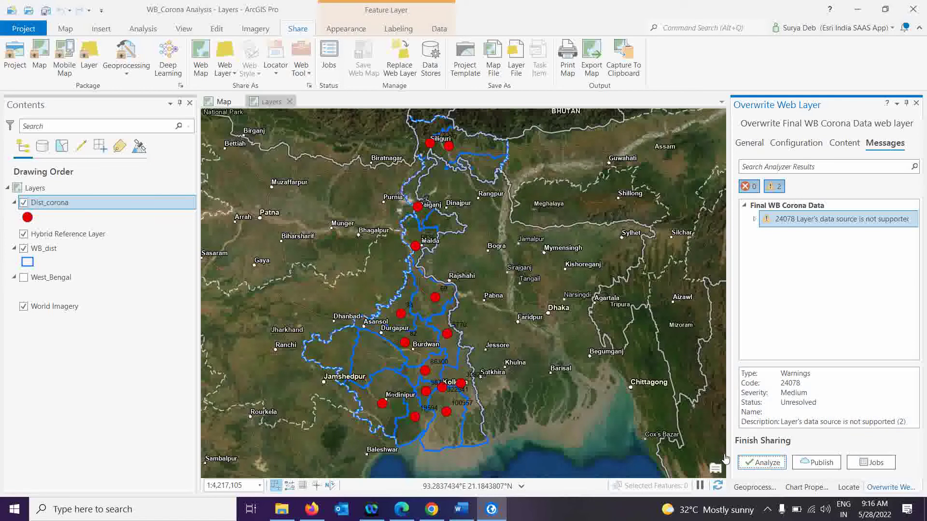
{"action": "left_click", "coordinate": [813, 465]}
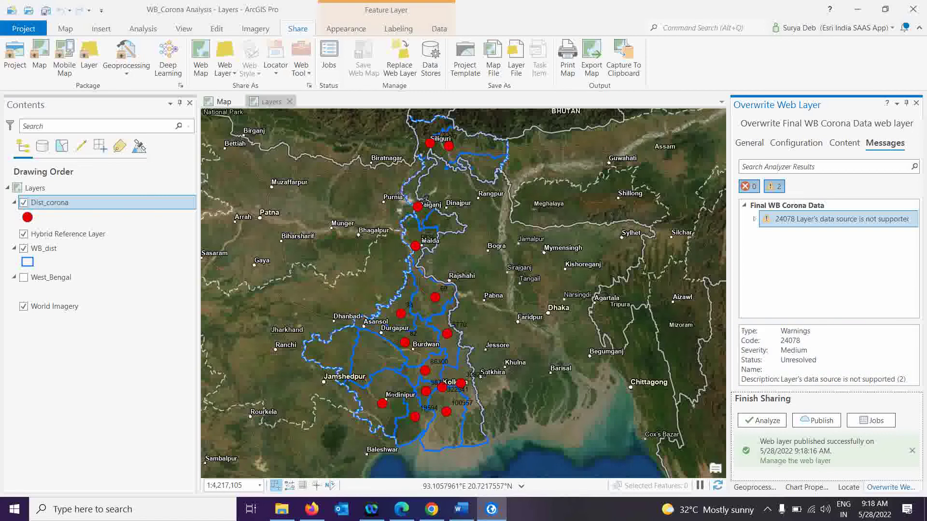
Open the bookmarked West Bengal coronavirus hub in a new Chrome tab and view its case totals and dashboard map
{"action": "left_click", "coordinate": [432, 509]}
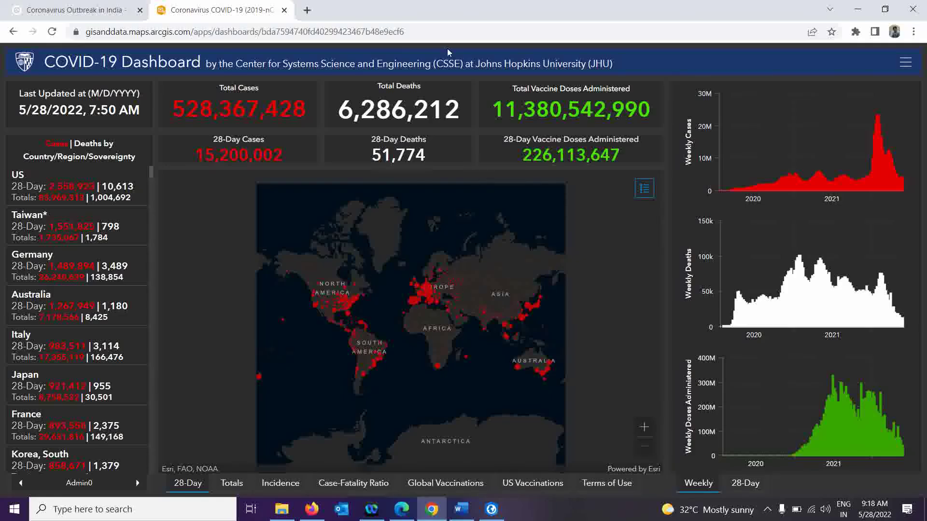
{"action": "left_click", "coordinate": [308, 10]}
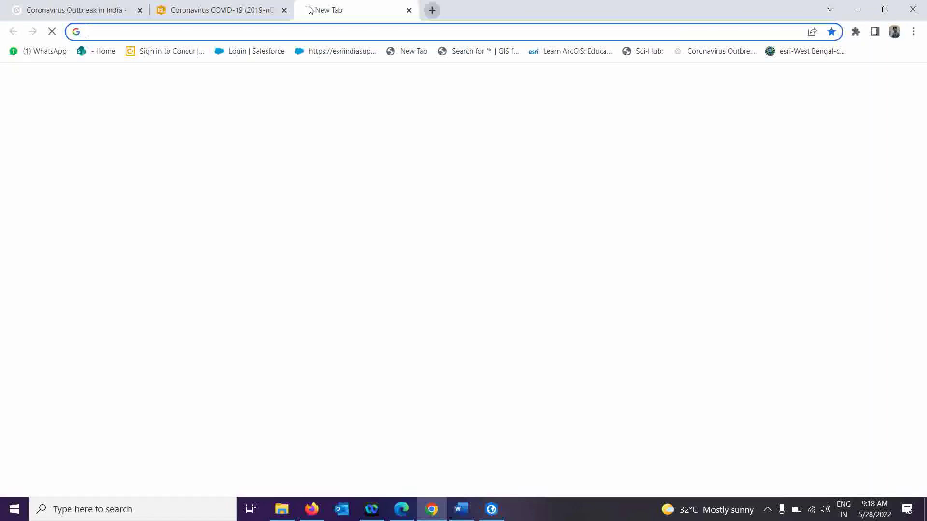
{"action": "left_click", "coordinate": [799, 53]}
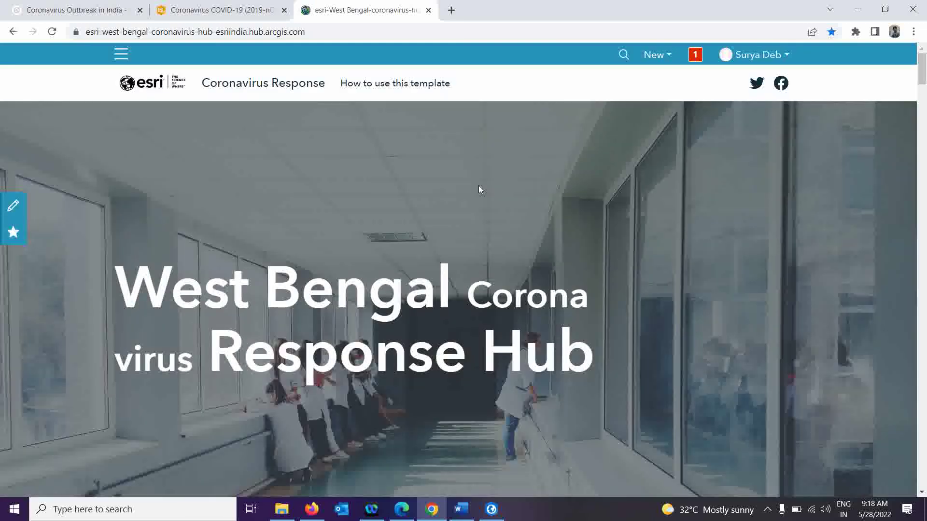
{"action": "scroll", "coordinate": [479, 190], "scroll_direction": "down", "scroll_amount": 4}
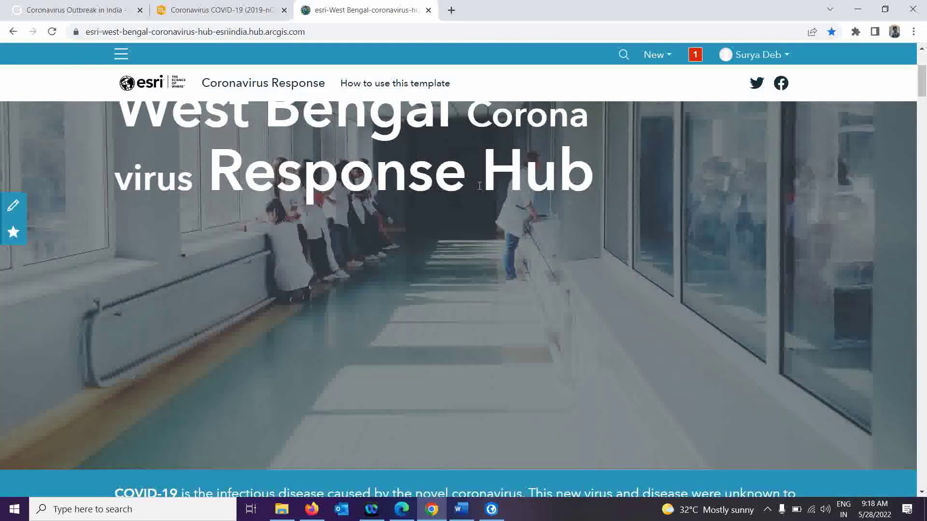
{"action": "scroll", "coordinate": [479, 189], "scroll_direction": "down", "scroll_amount": 3}
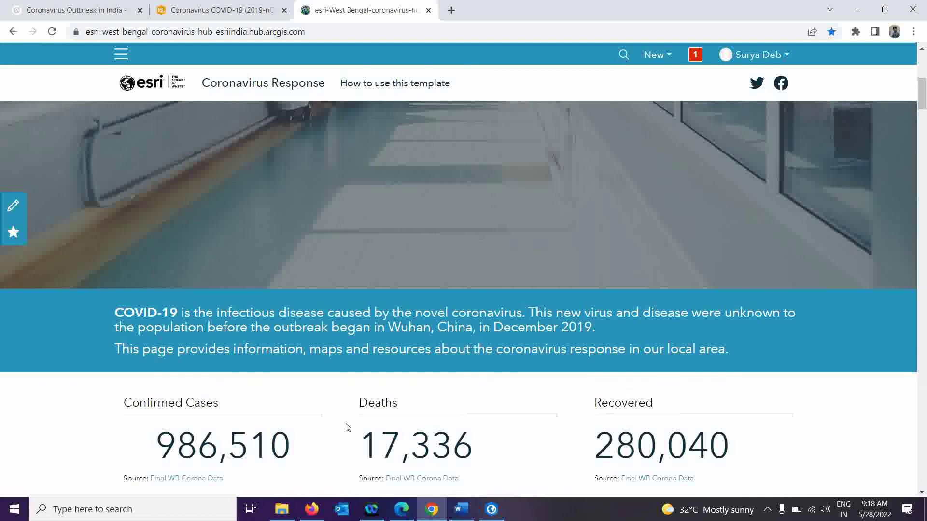
{"action": "scroll", "coordinate": [595, 294], "scroll_direction": "down", "scroll_amount": 5}
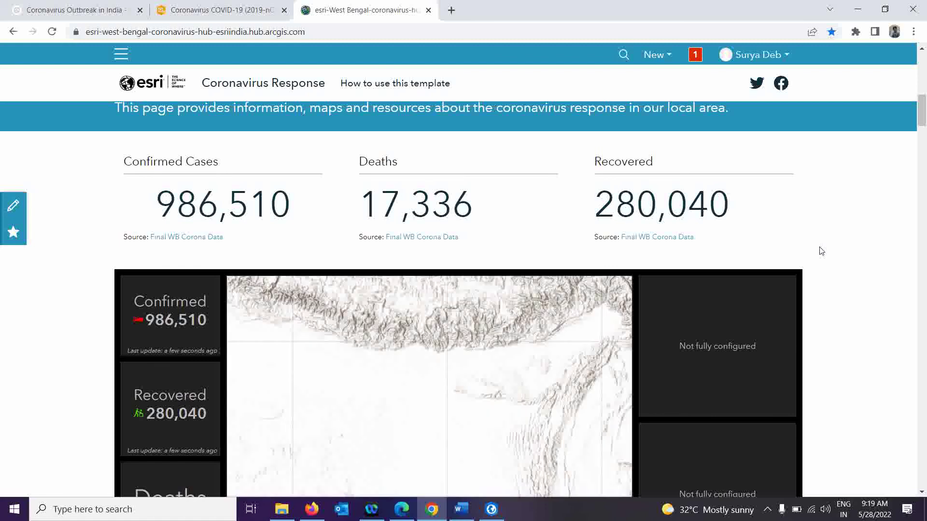
{"action": "scroll", "coordinate": [823, 251], "scroll_direction": "down", "scroll_amount": 1}
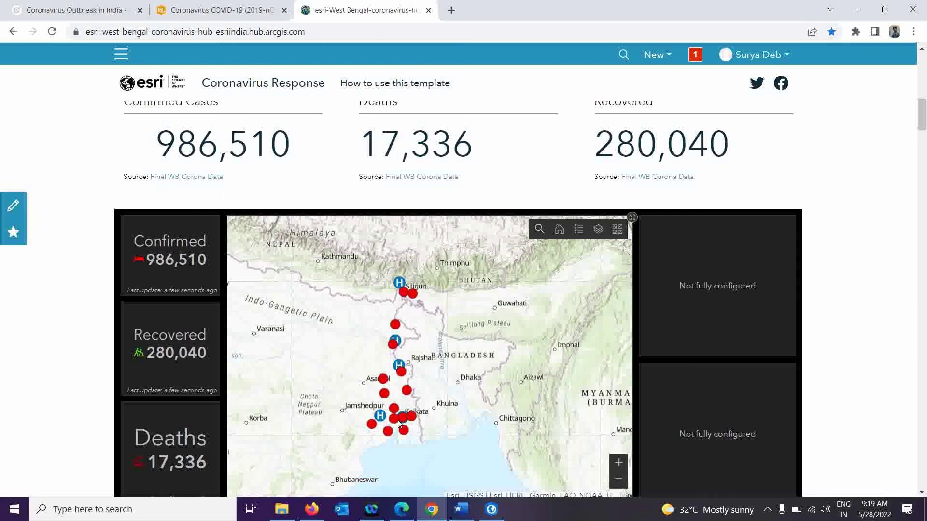
Check the case details of Nadia, Kolkata, North Twenty Four Parganas and Howrah on the hub's dashboard map
{"action": "left_click", "coordinate": [407, 392]}
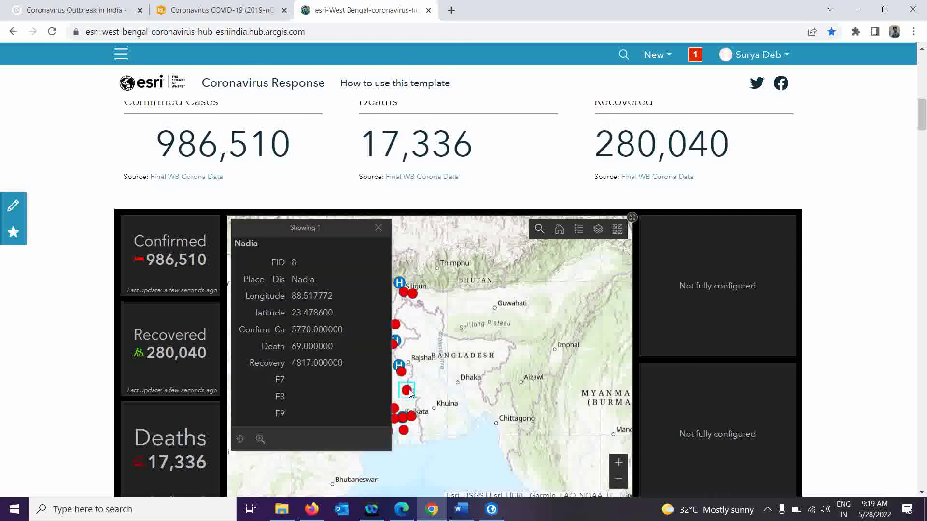
{"action": "left_click", "coordinate": [378, 227]}
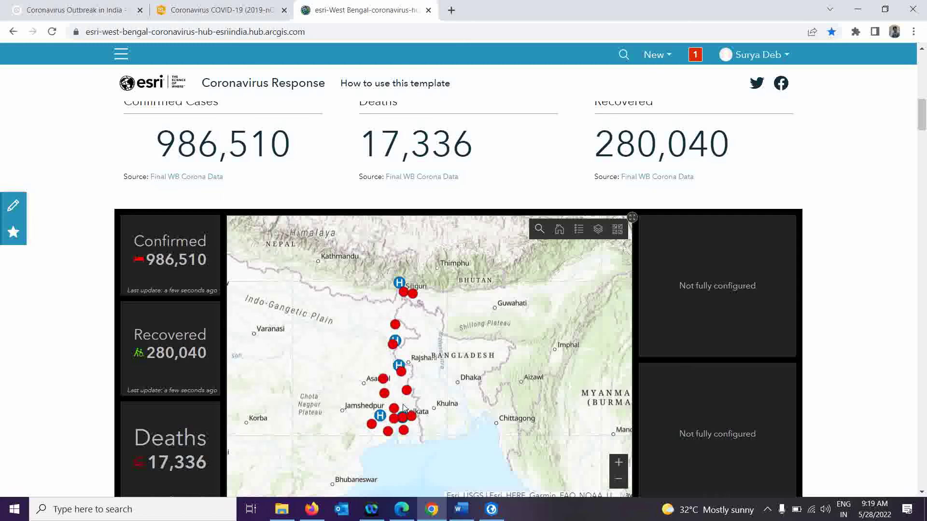
{"action": "left_click", "coordinate": [404, 420]}
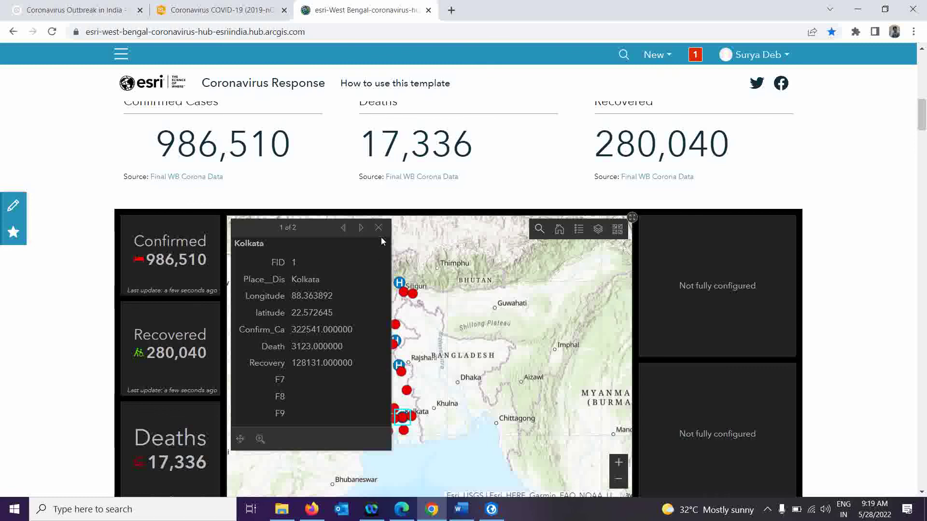
{"action": "left_click", "coordinate": [378, 227]}
{"action": "left_click", "coordinate": [413, 418]}
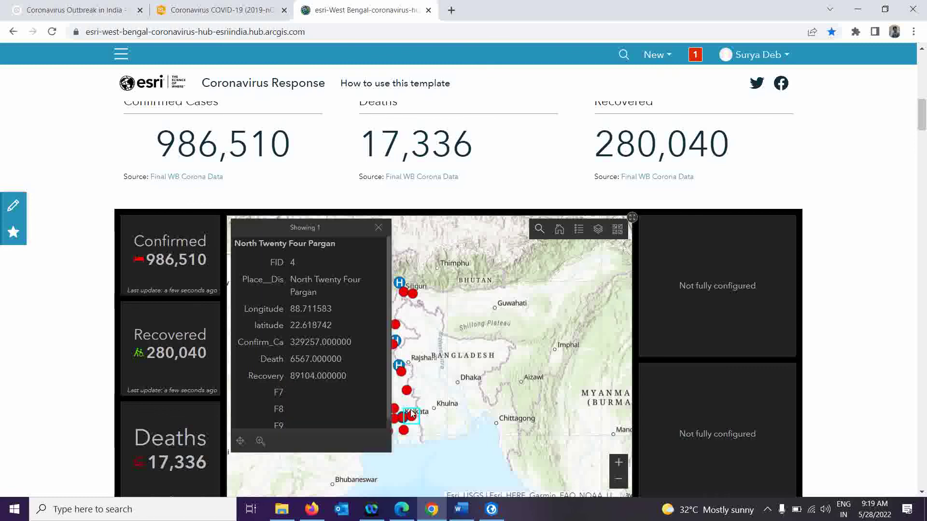
{"action": "left_click", "coordinate": [379, 228]}
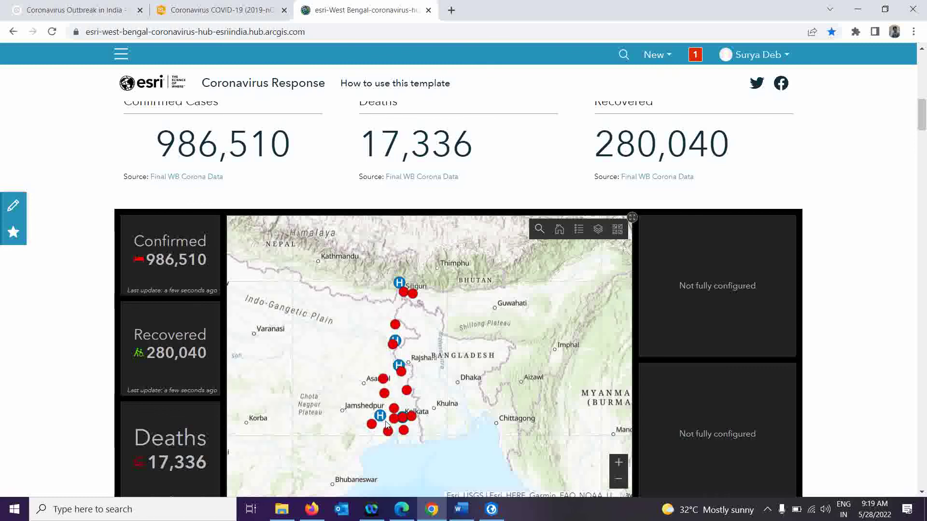
{"action": "scroll", "coordinate": [394, 425], "scroll_direction": "up", "scroll_amount": 3}
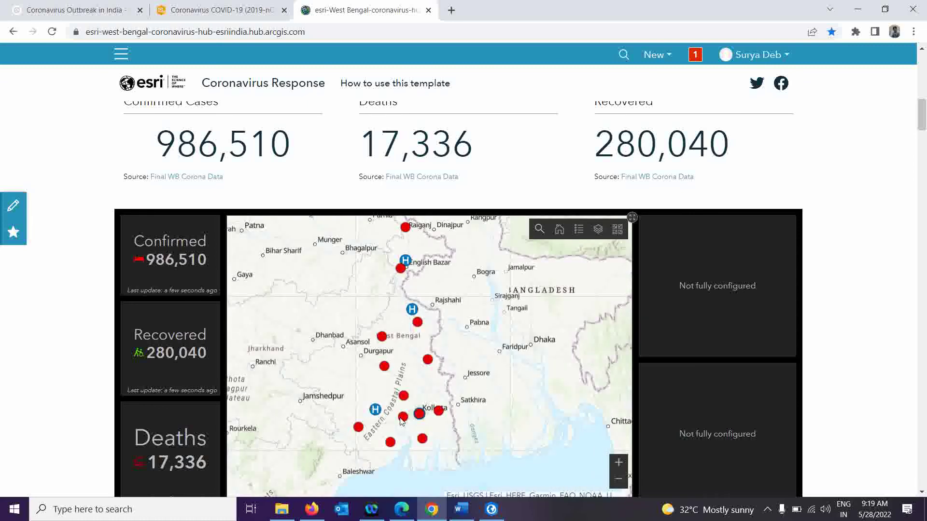
{"action": "left_click", "coordinate": [401, 419]}
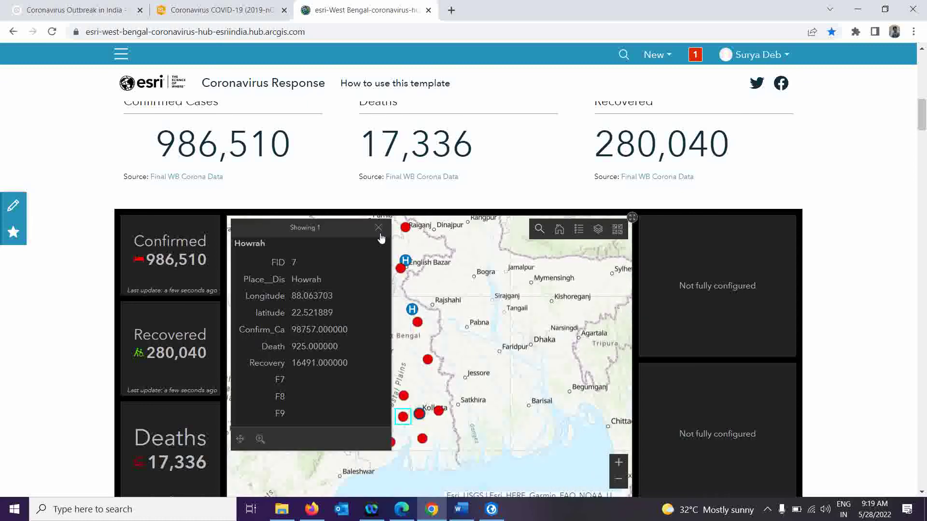
{"action": "left_click", "coordinate": [379, 227]}
Compare Hooghly's confirmed cases on the dashboard map with the district table on covid19india.org, and close the map pop-up
{"action": "left_click", "coordinate": [404, 397]}
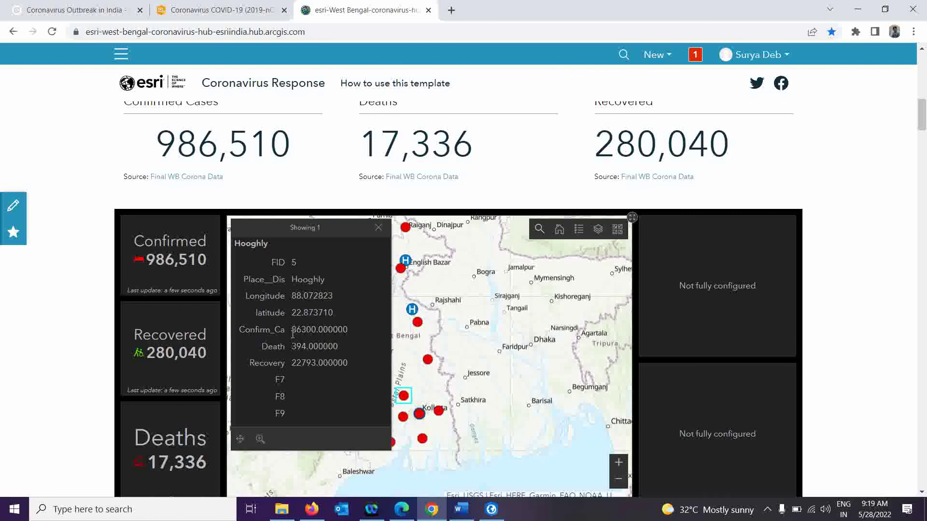
{"action": "left_click_drag", "start_coordinate": [294, 330], "coordinate": [318, 331]}
{"action": "key", "text": "ctrl+1"}
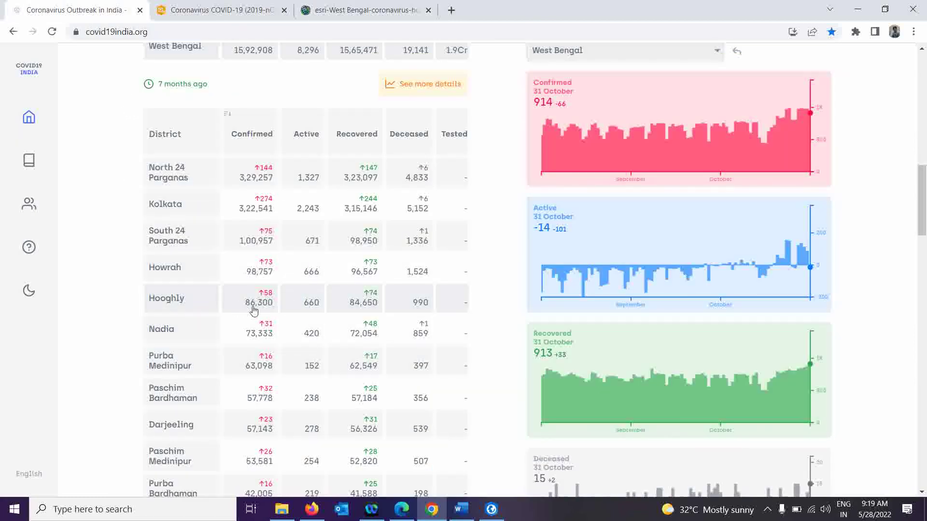
{"action": "key", "text": "ctrl+3"}
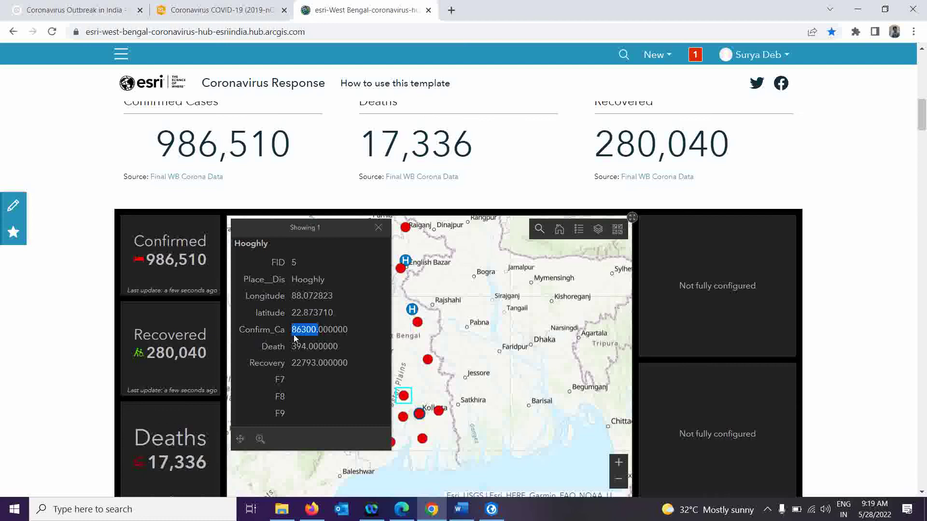
{"action": "left_click", "coordinate": [377, 232]}
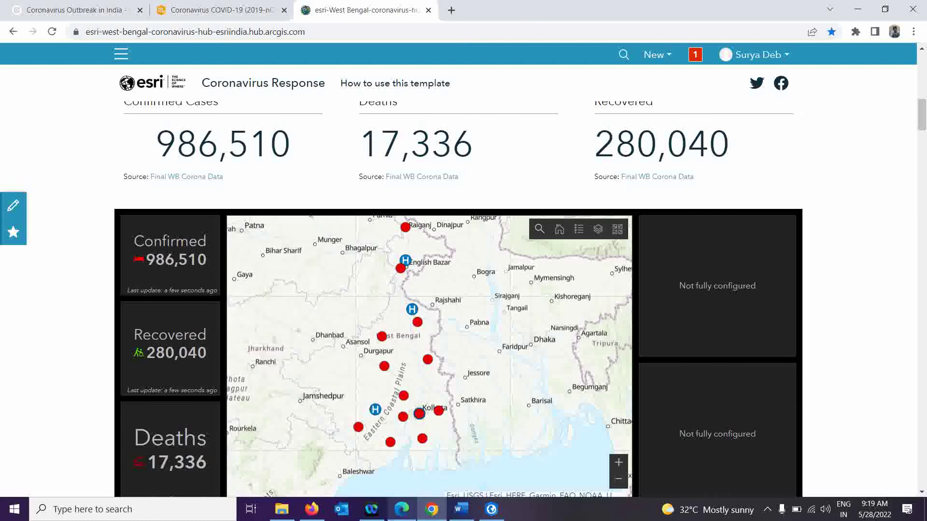
{"action": "left_click", "coordinate": [858, 10]}
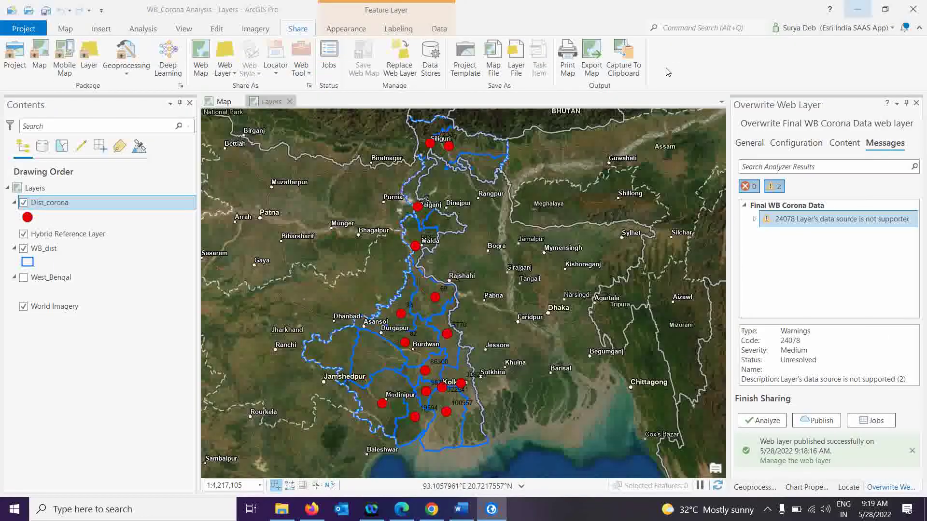
{"action": "left_click", "coordinate": [857, 9]}
{"action": "left_click", "coordinate": [181, 507]}
{"action": "type", "text": "vs"}
{"action": "left_click", "coordinate": [130, 167]}
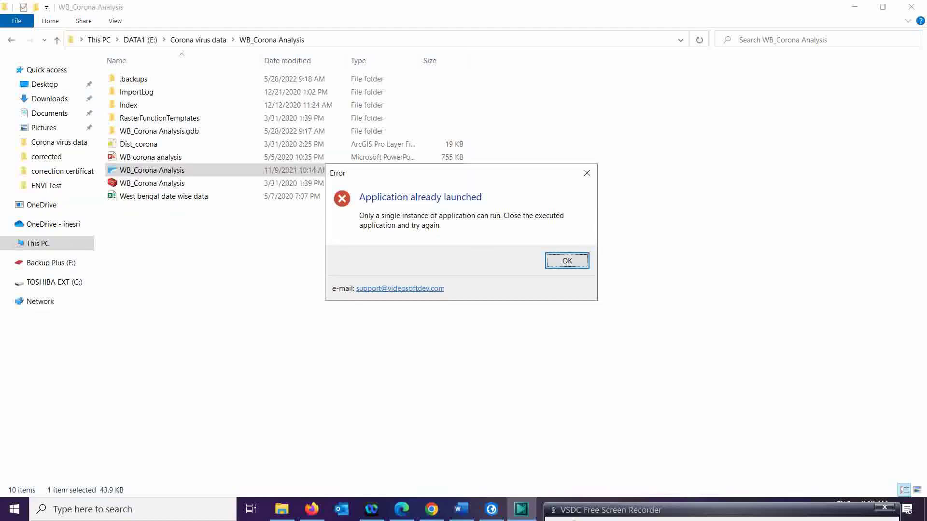
{"action": "left_click", "coordinate": [572, 259]}
{"action": "left_click", "coordinate": [626, 511]}
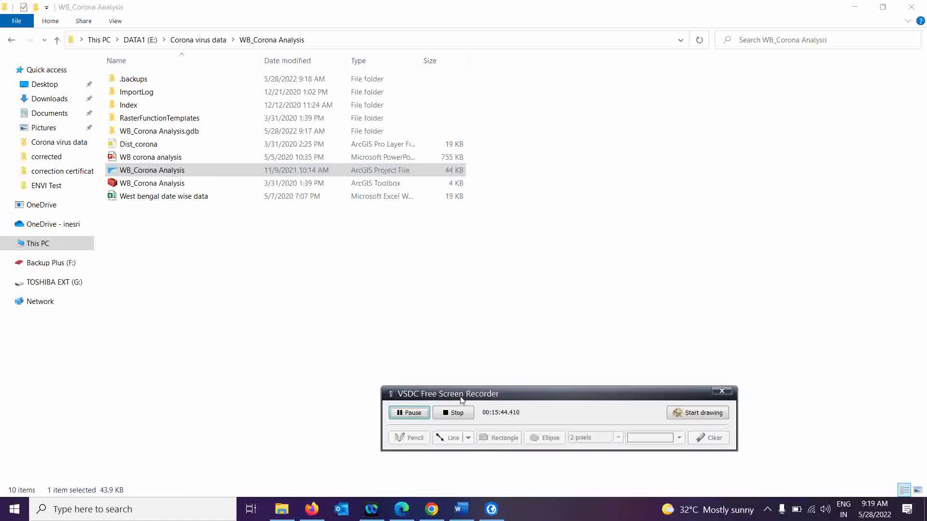